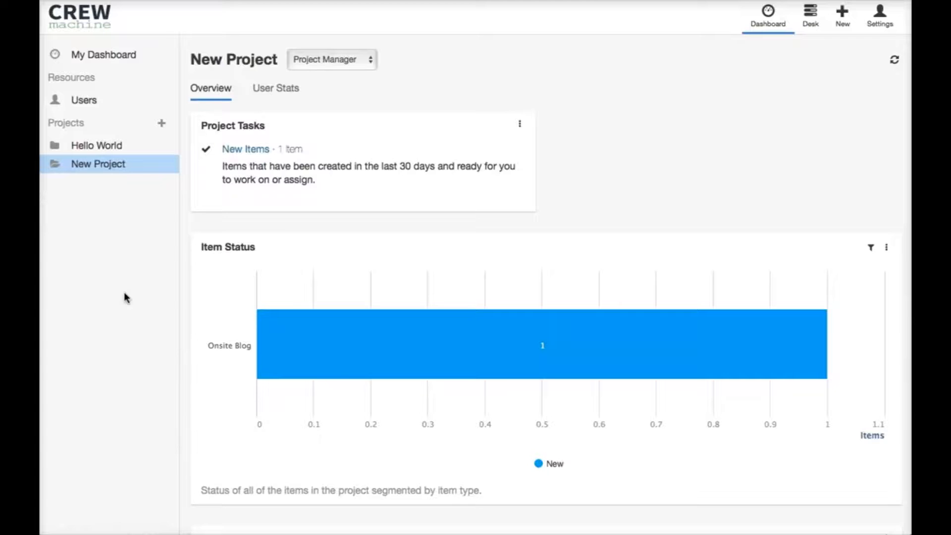
scroll(149, 293, "down", 1)
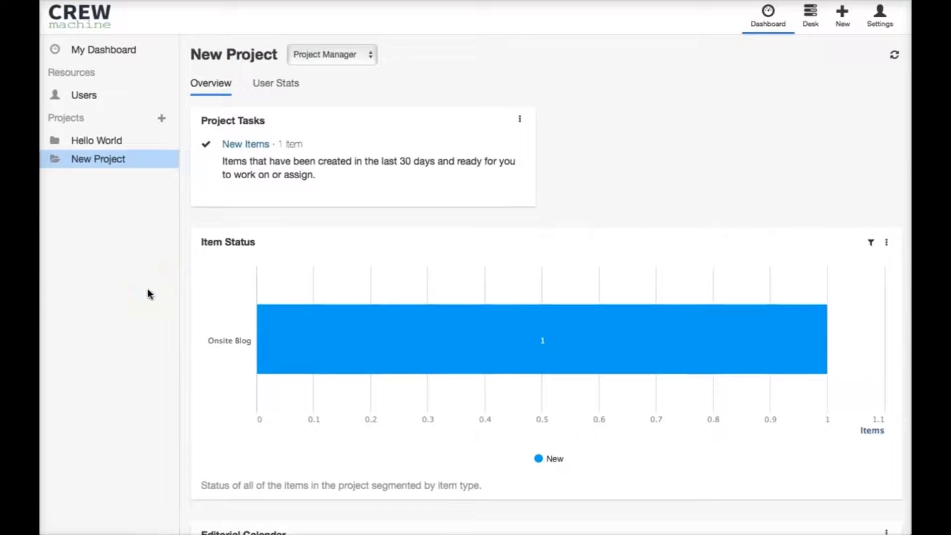
scroll(149, 293, "up", 1)
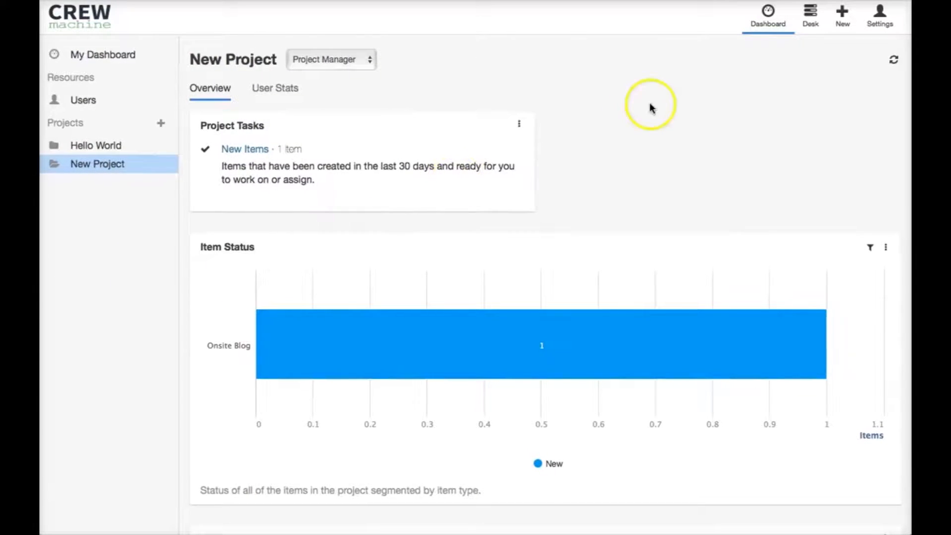
scroll(750, 83, "down", 1)
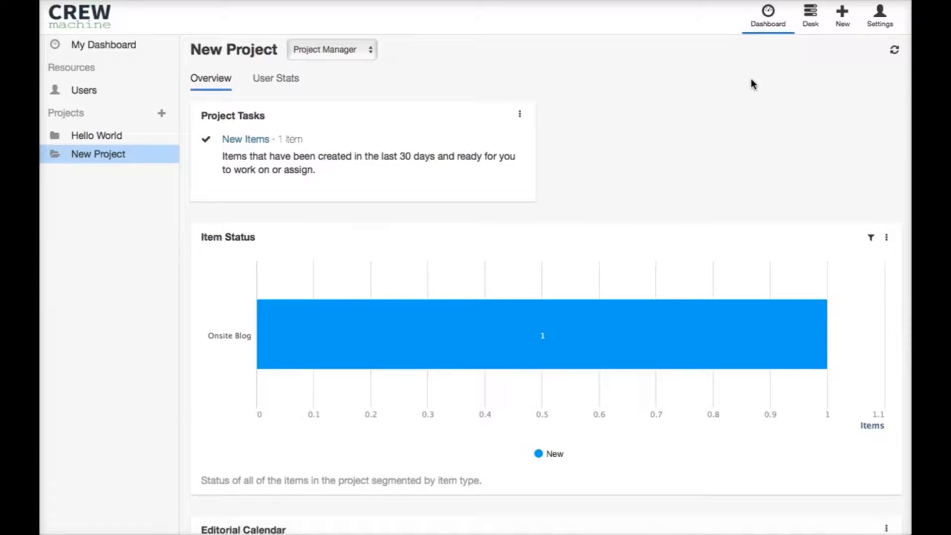
Step: Open the Desk and view the details of the Tester item in New Project
left_click(807, 19)
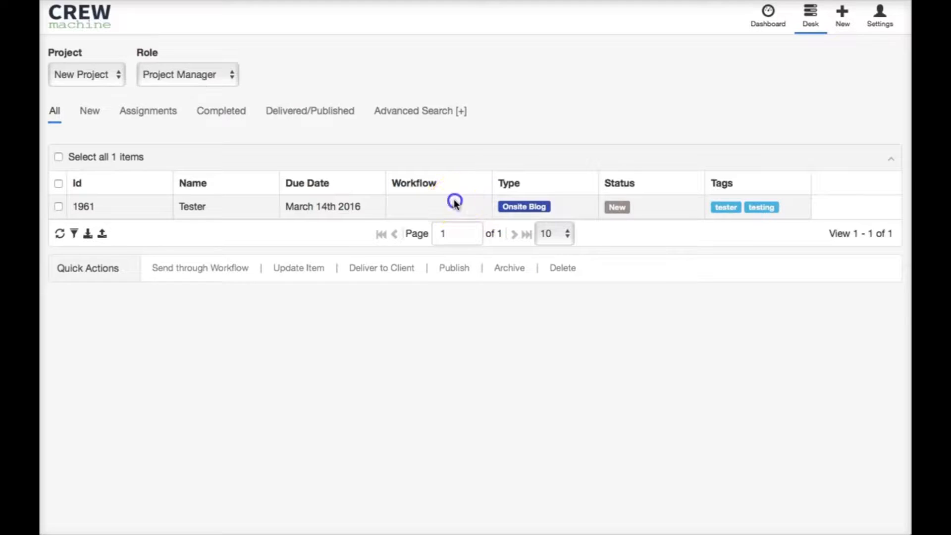
left_click(454, 203)
scroll(130, 270, "down", 5)
scroll(130, 271, "down", 4)
scroll(130, 271, "up", 10)
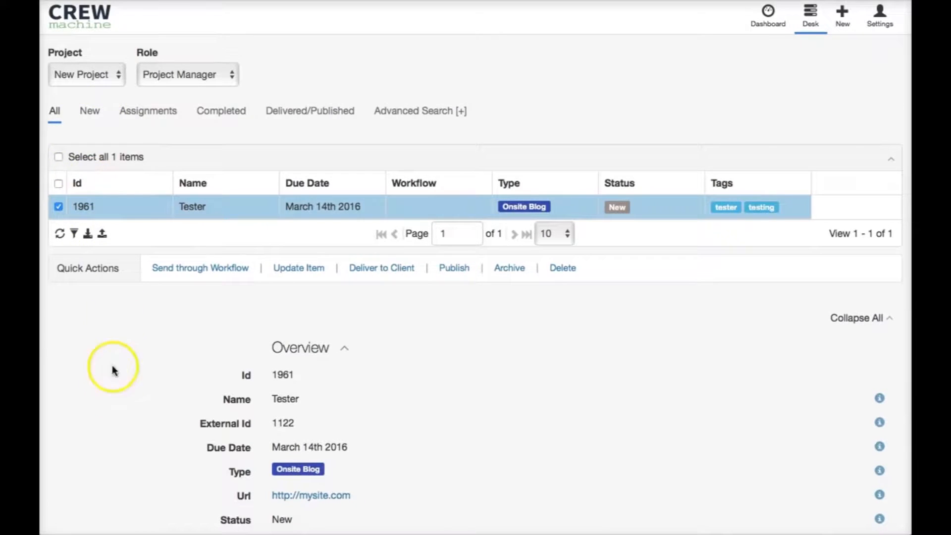
Step: Switch the Desk to the Hello World project and display the creative brief of Fall Color Report item 1959
left_click(120, 75)
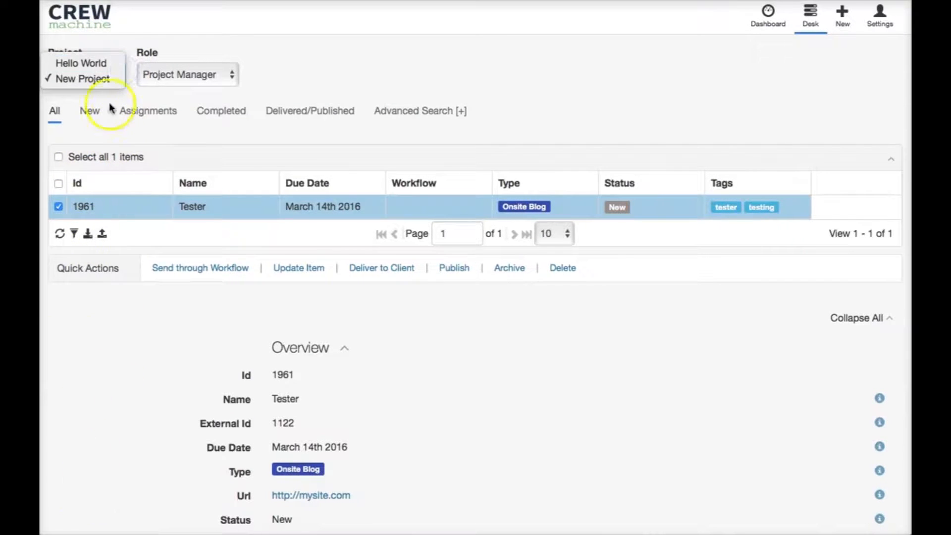
left_click(99, 64)
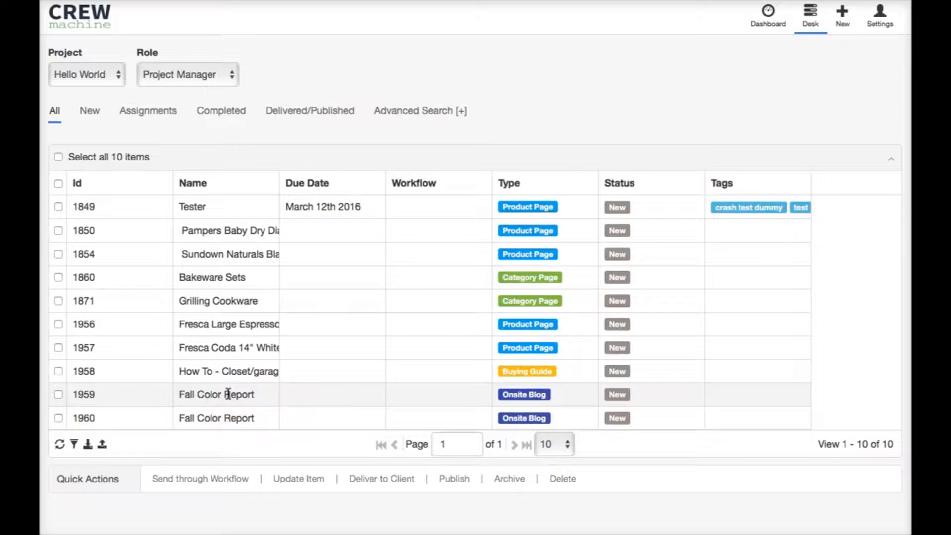
left_click(170, 393)
scroll(149, 379, "down", 8)
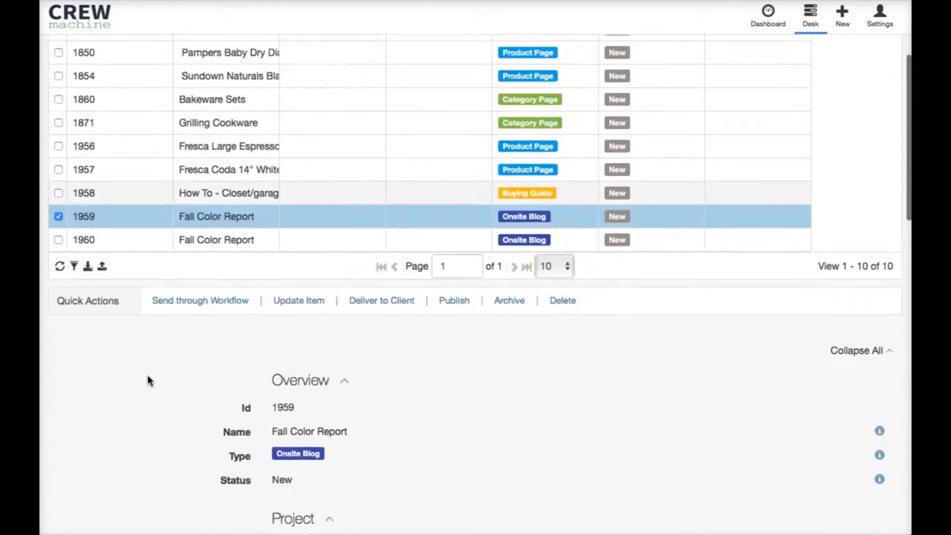
scroll(149, 380, "down", 5)
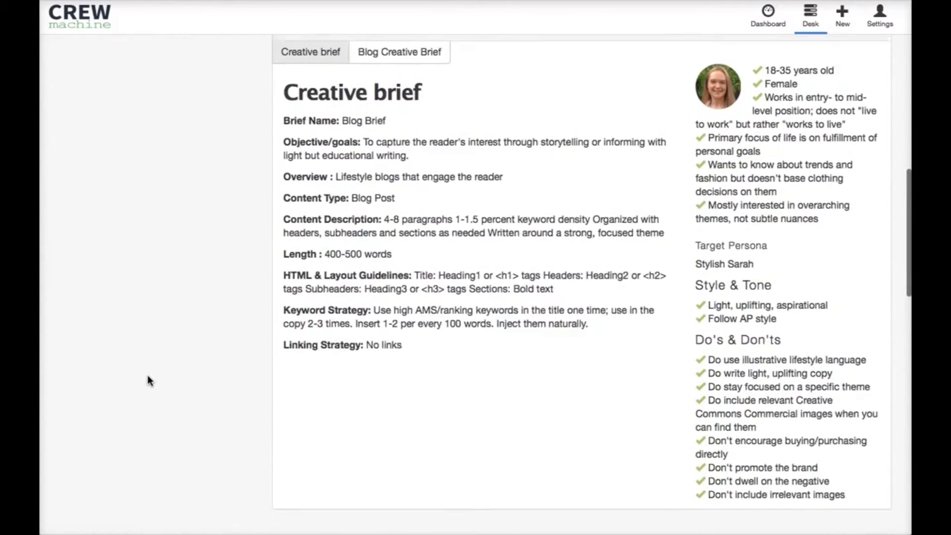
scroll(148, 380, "down", 2)
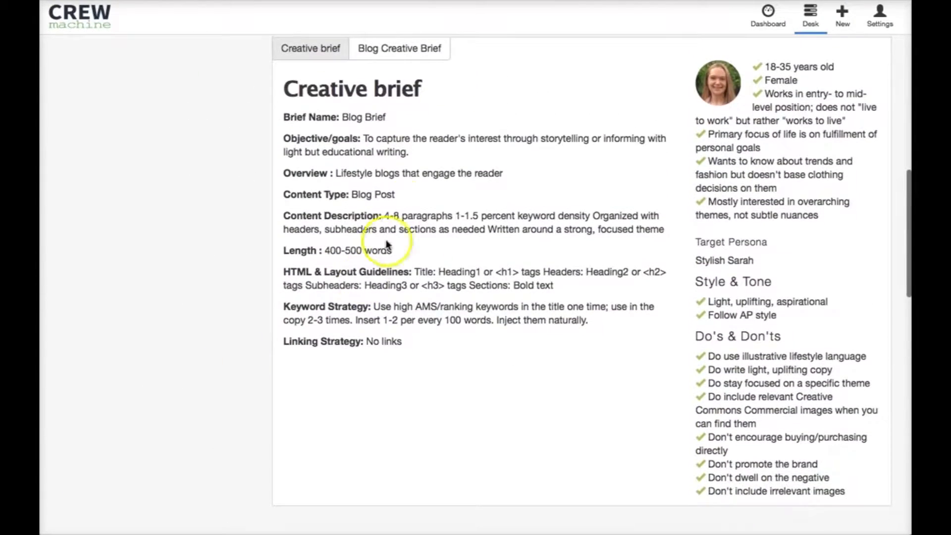
Step: Examine the brief's objectives, overview, content description, HTML and layout guidelines, target persona and key demographics
left_click_drag(365, 139, 409, 151)
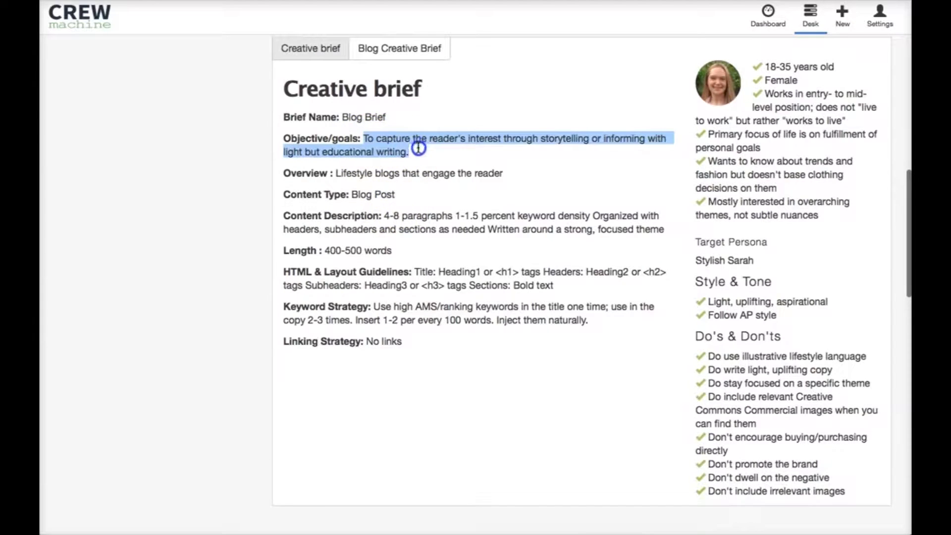
left_click(391, 175)
left_click_drag(340, 173, 555, 175)
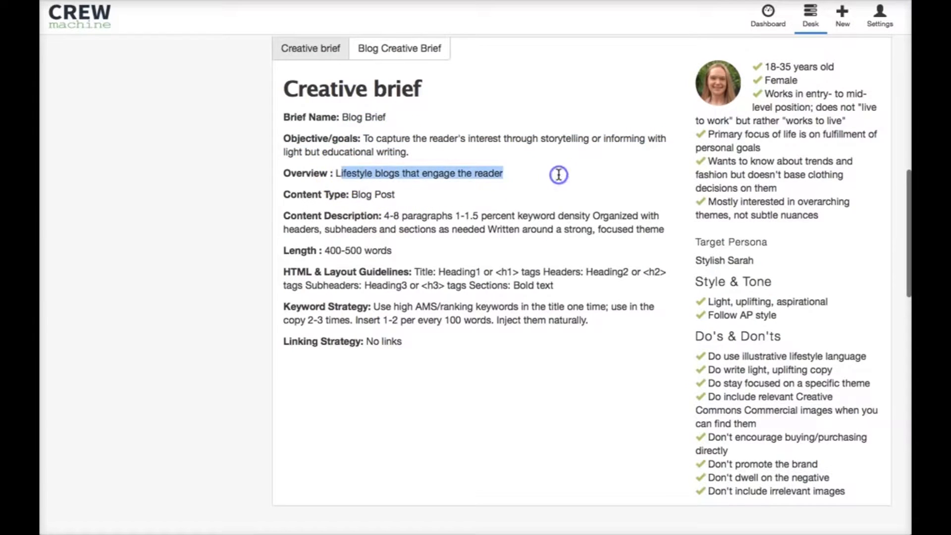
left_click_drag(385, 216, 664, 225)
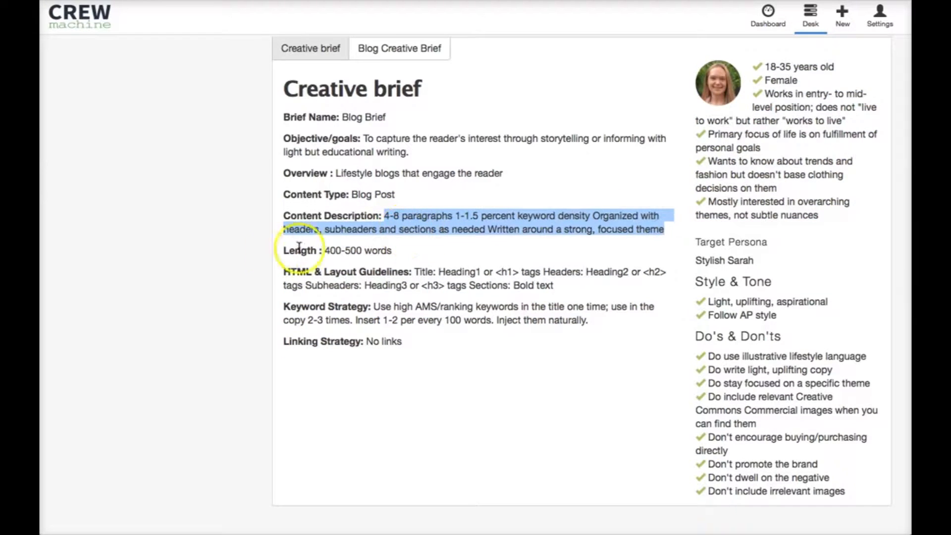
left_click_drag(321, 253, 550, 286)
left_click(450, 282)
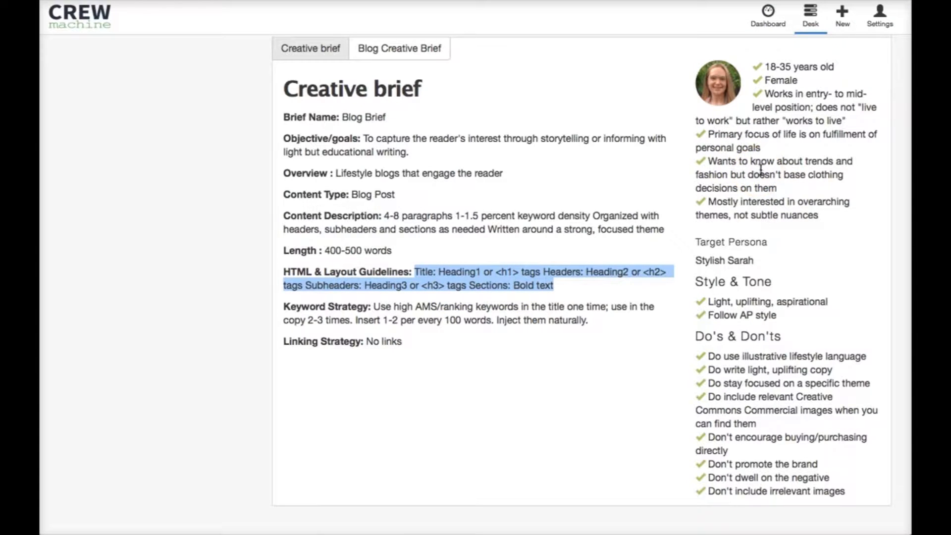
left_click_drag(752, 260, 690, 244)
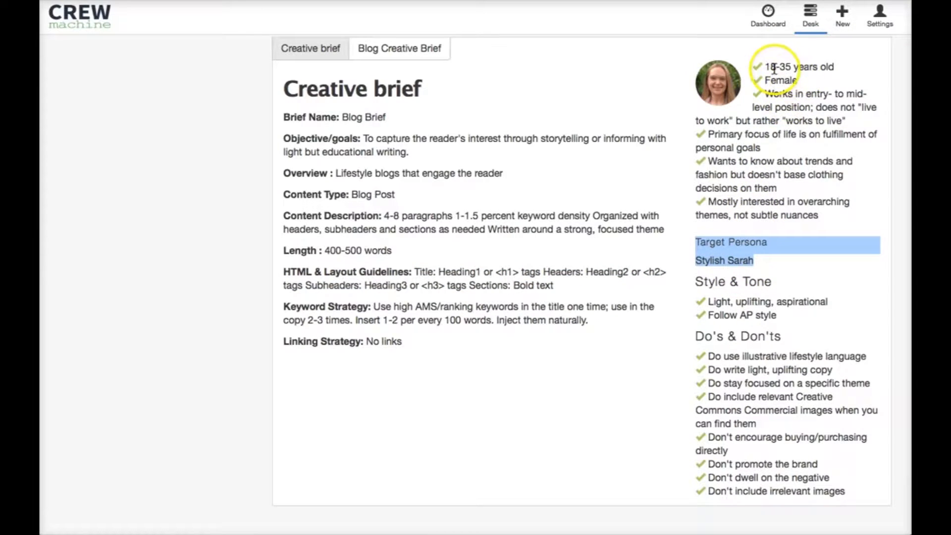
left_click_drag(764, 66, 849, 210)
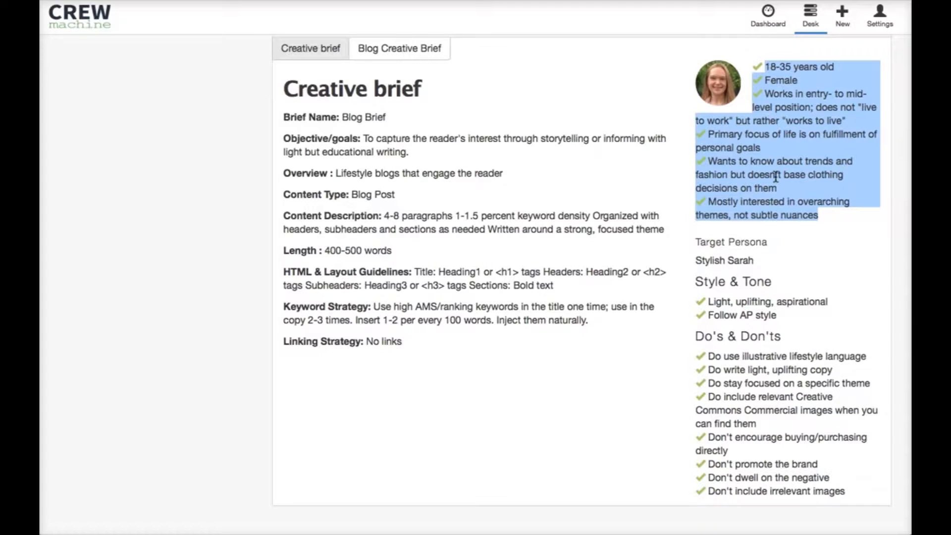
Step: Go to the creative briefs in Project Management and start a new brief
scroll(414, 210, "up", 1)
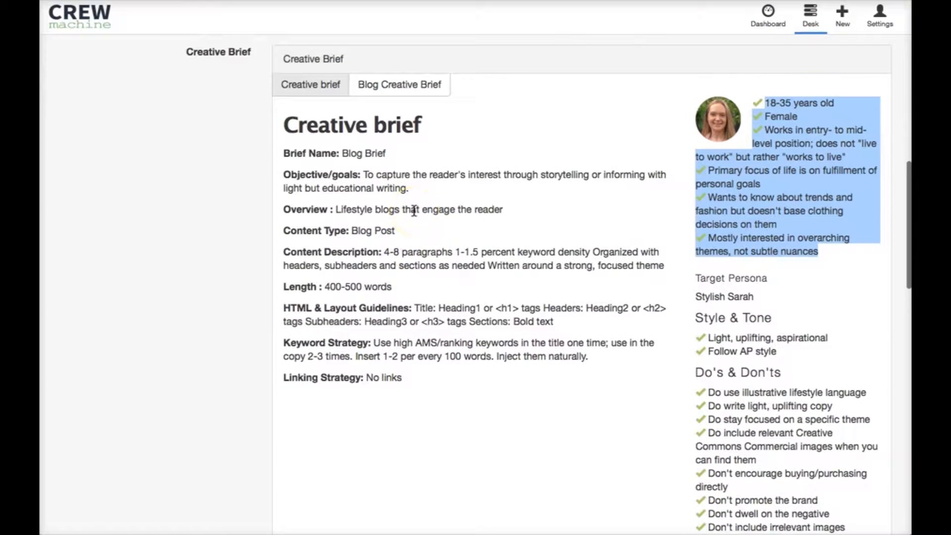
scroll(414, 211, "up", 4)
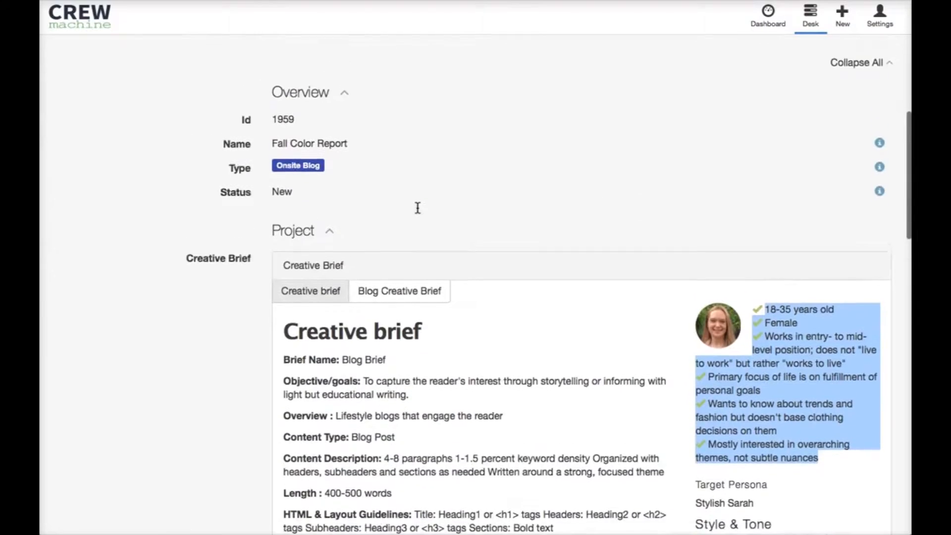
scroll(417, 207, "up", 8)
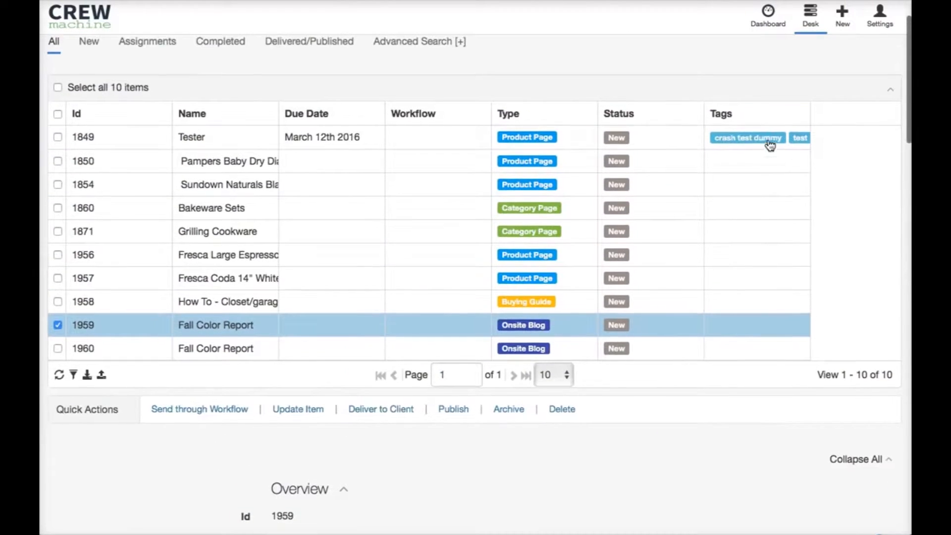
scroll(722, 66, "up", 2)
left_click(844, 15)
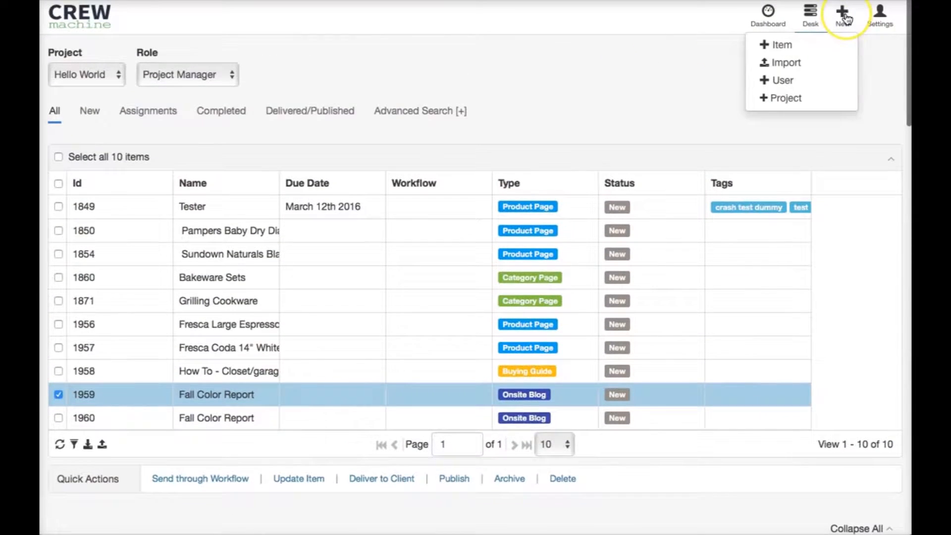
left_click(880, 15)
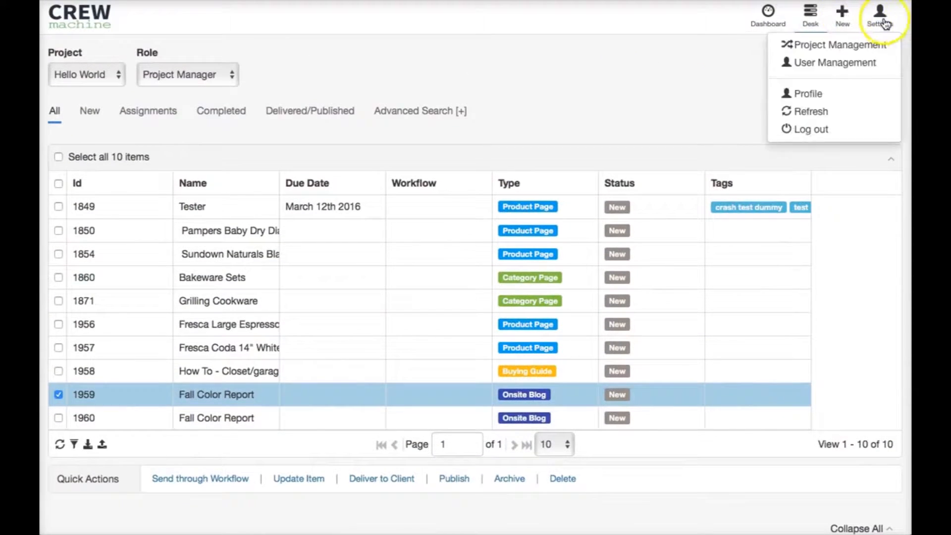
left_click(861, 45)
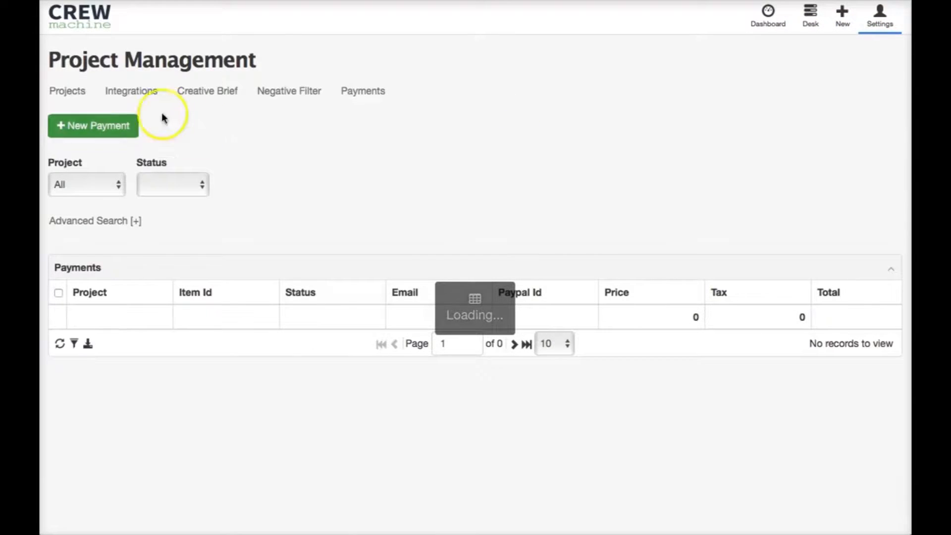
left_click(211, 91)
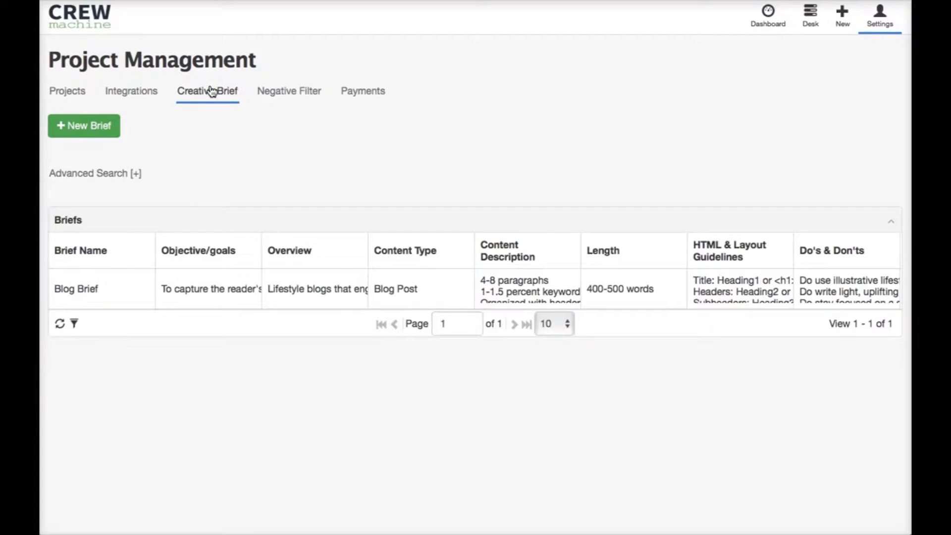
left_click(879, 17)
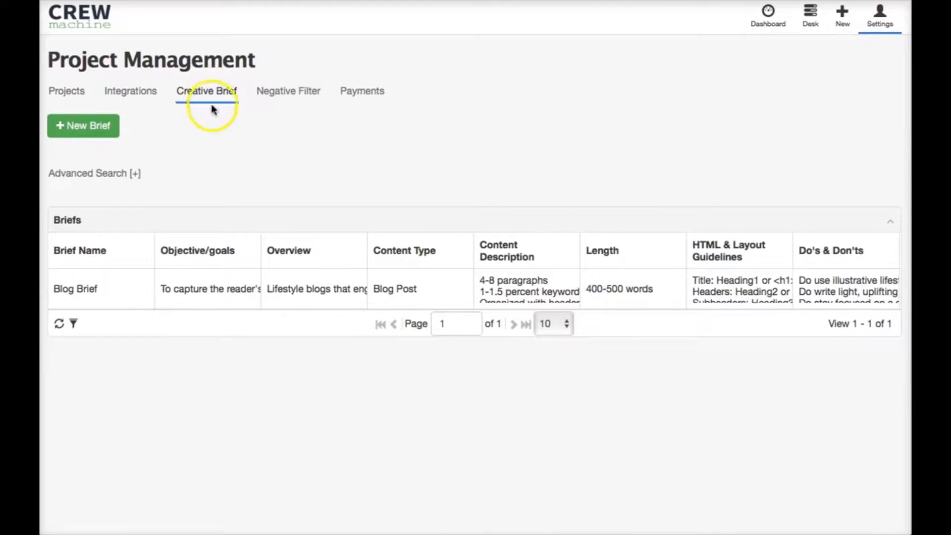
left_click(109, 127)
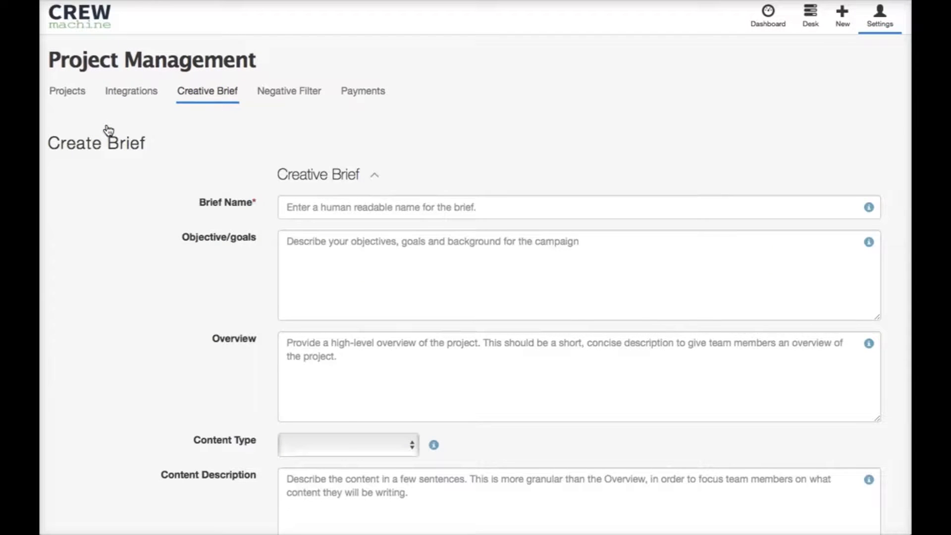
Step: Examine the fields of the new brief form, from the brief name through the custom tab and its content editor
scroll(131, 211, "down", 5)
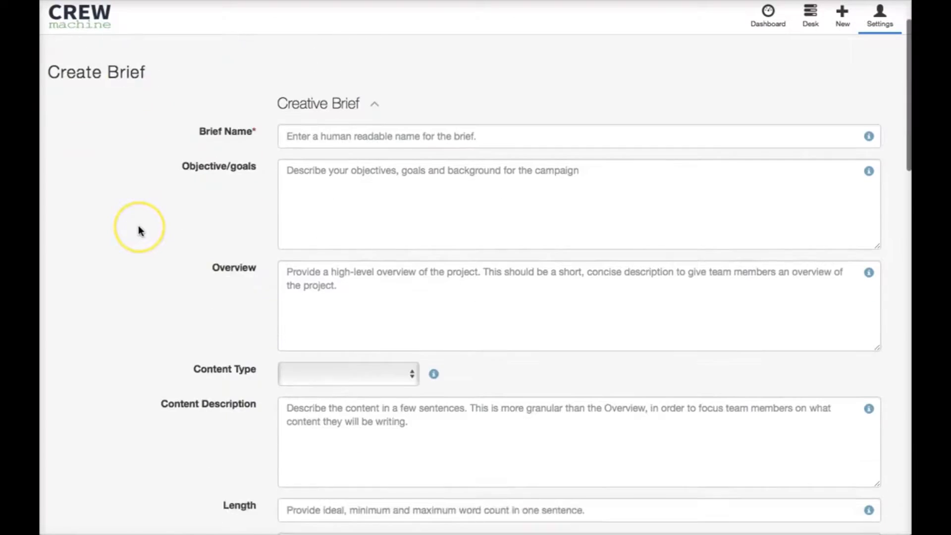
scroll(139, 229, "down", 7)
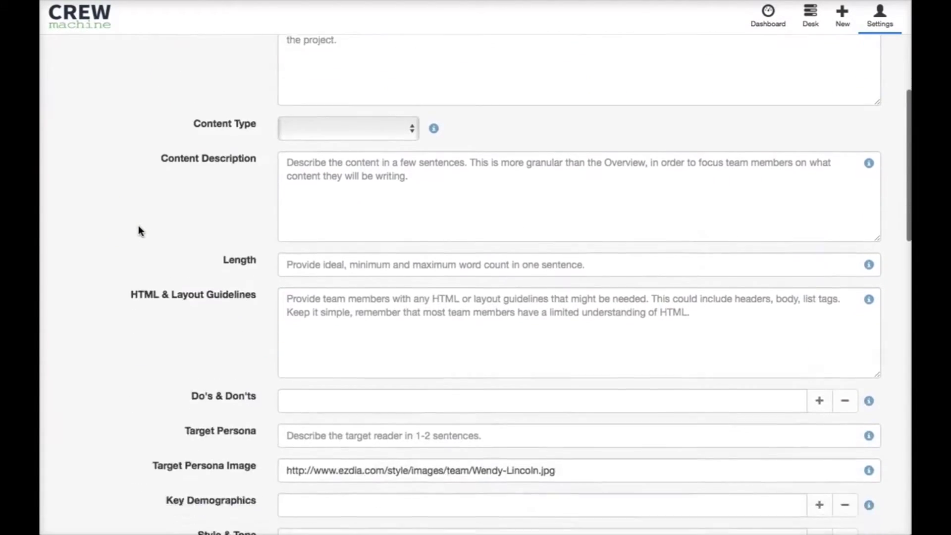
left_click(773, 326)
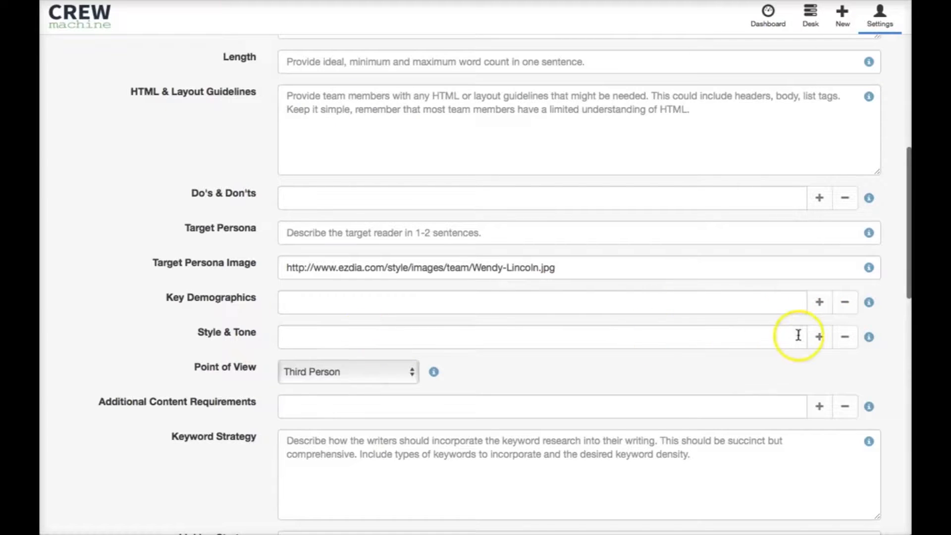
scroll(195, 341, "down", 1)
scroll(194, 340, "down", 5)
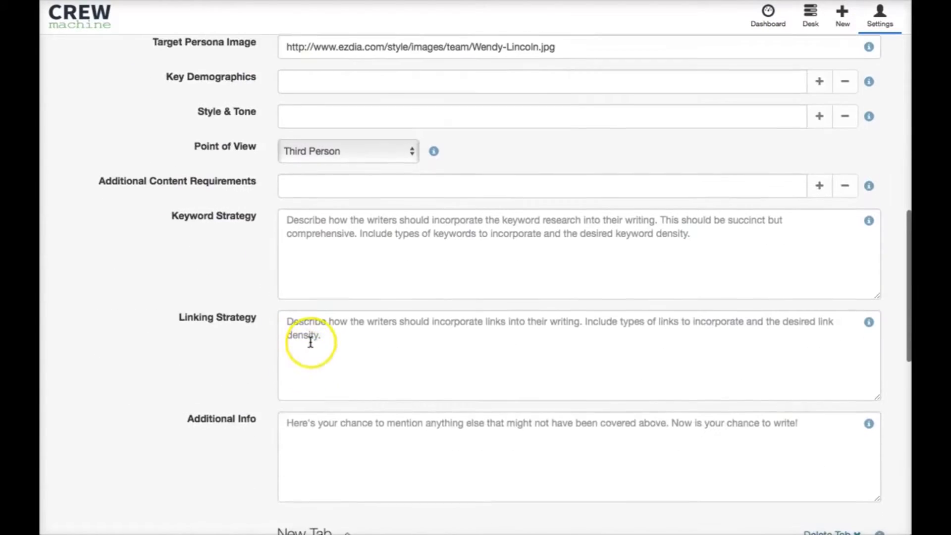
scroll(311, 337, "down", 7)
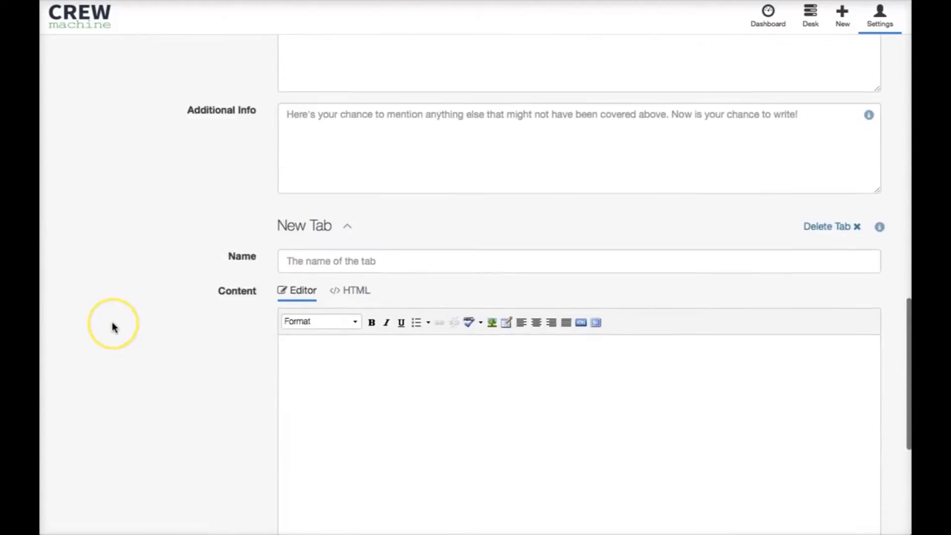
scroll(112, 322, "down", 2)
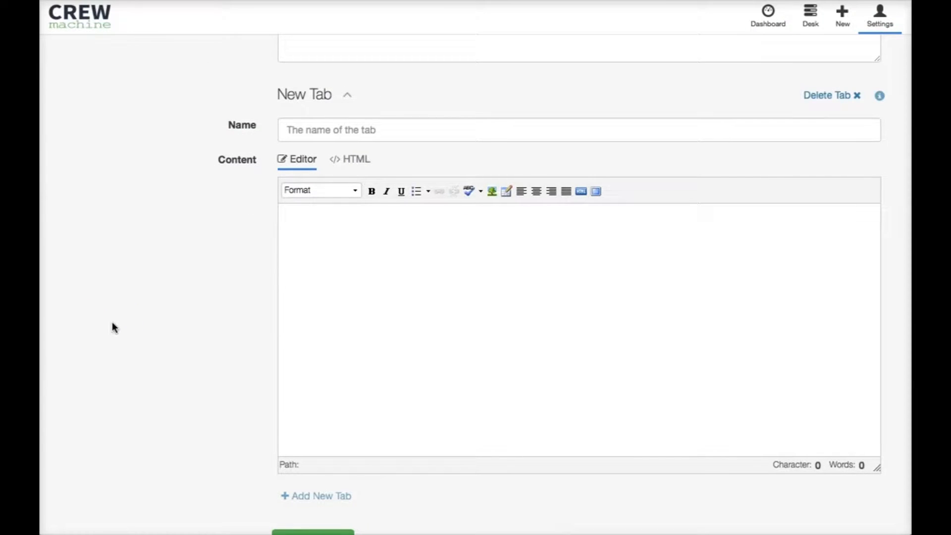
scroll(112, 322, "up", 10)
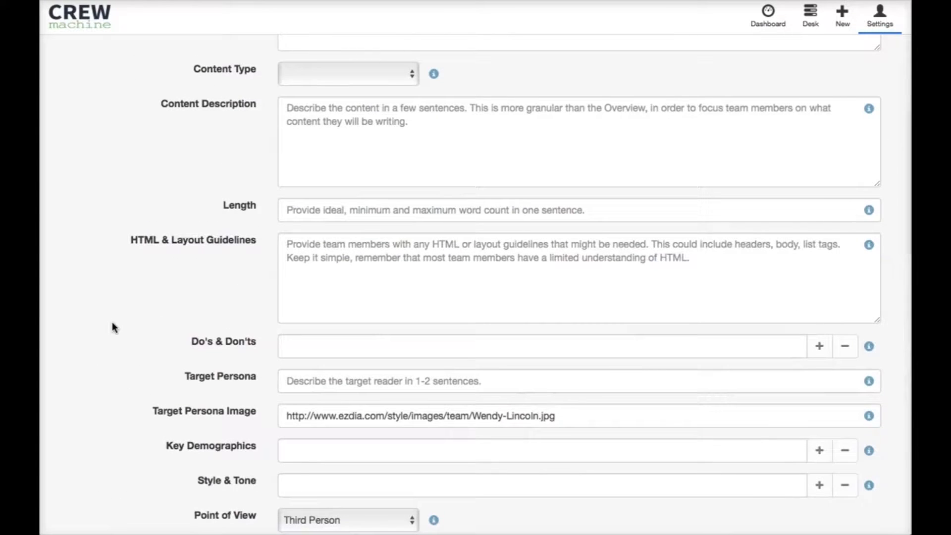
scroll(111, 326, "up", 8)
left_click(128, 329)
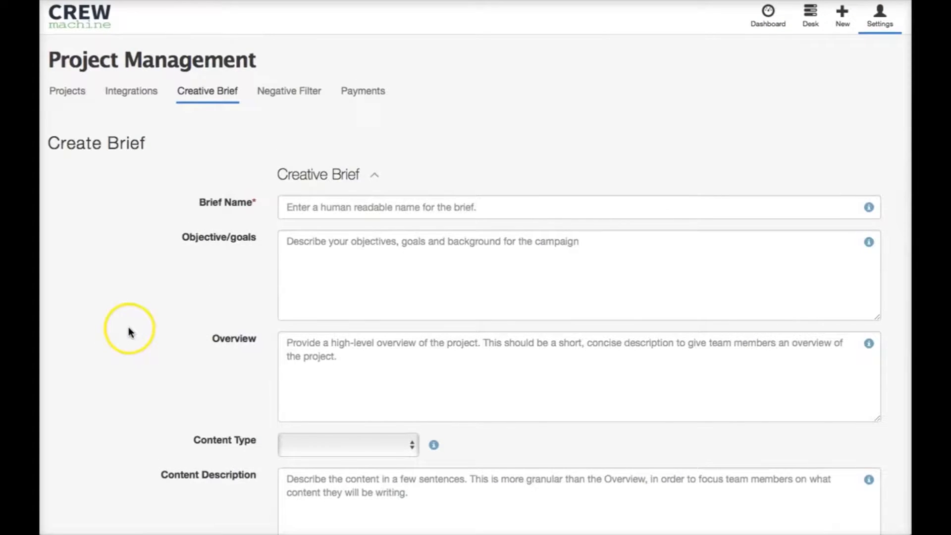
Step: Name the new brief "Product Description Brief"
left_click(317, 207)
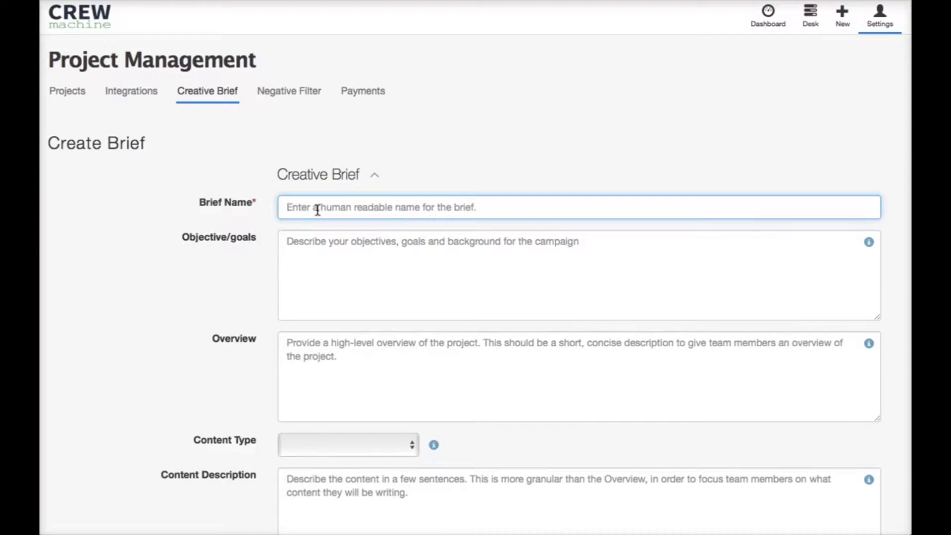
type("Product")
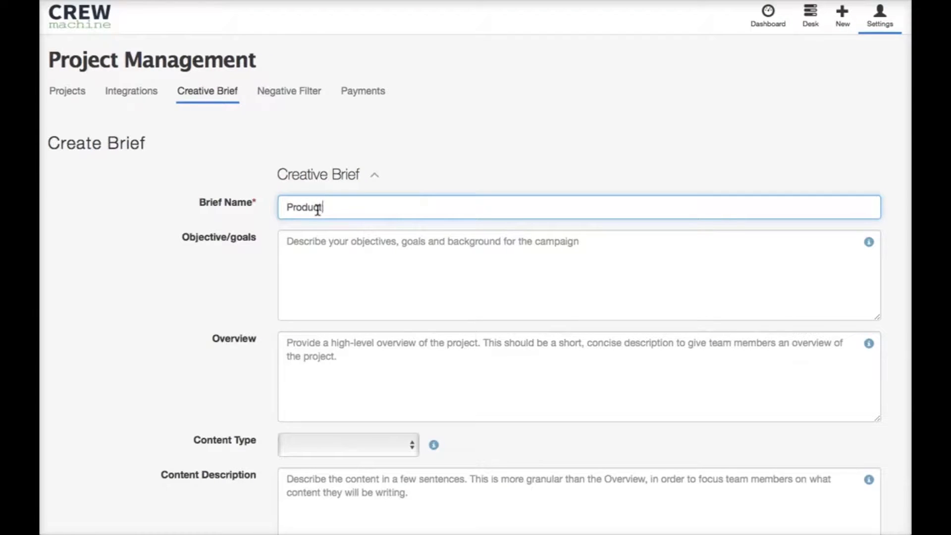
type(" Description Brief")
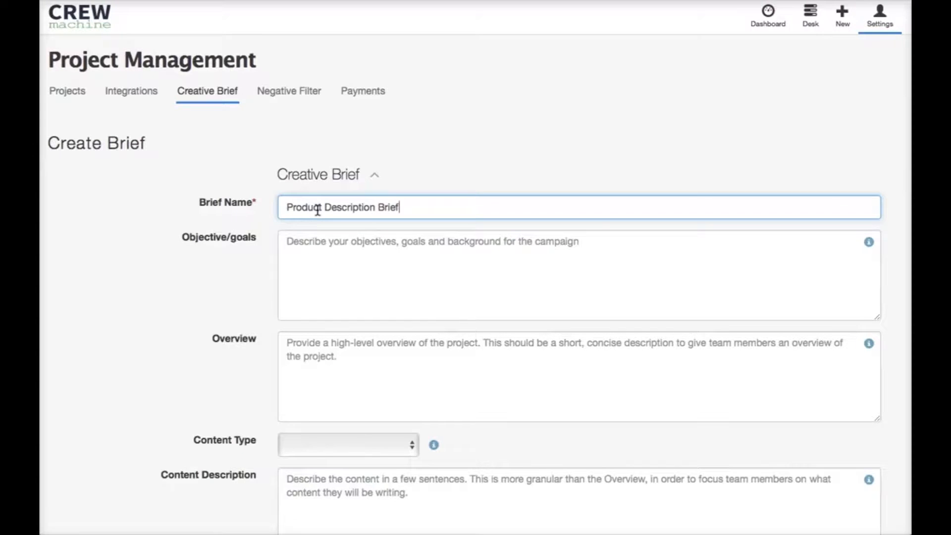
Step: Enter objectives asking to highlight each product's features, benefits and key specifications, and to make the product and its usage scenarios easy to understand
scroll(145, 263, "down", 1)
left_click(329, 250)
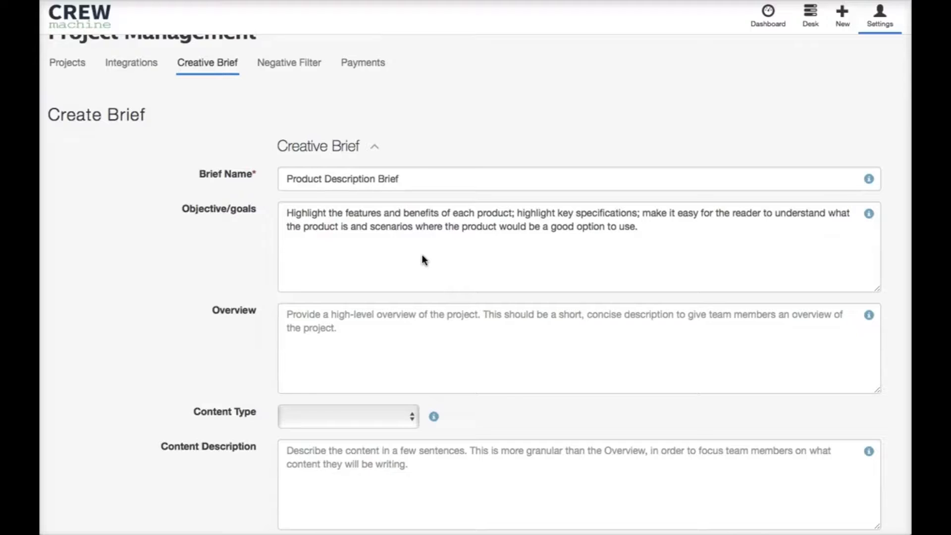
left_click(333, 227)
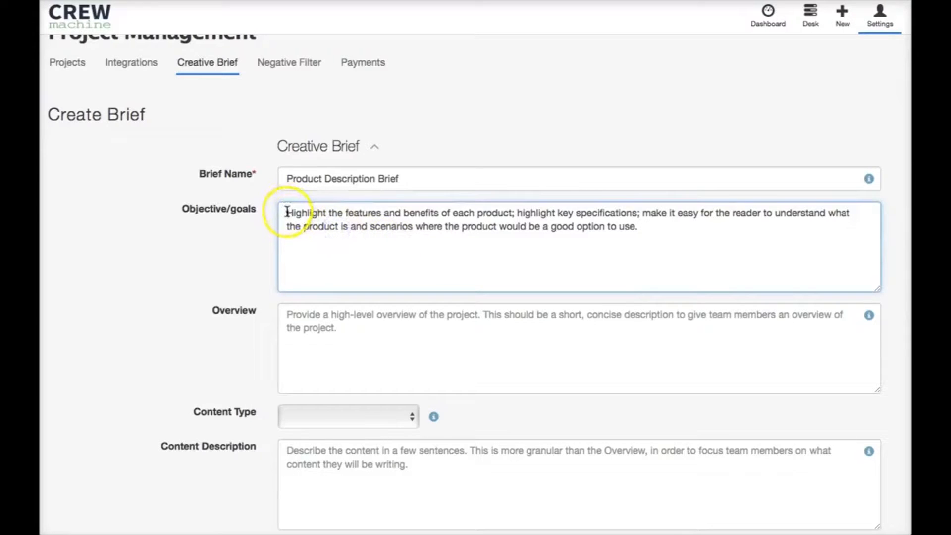
left_click_drag(287, 213, 515, 213)
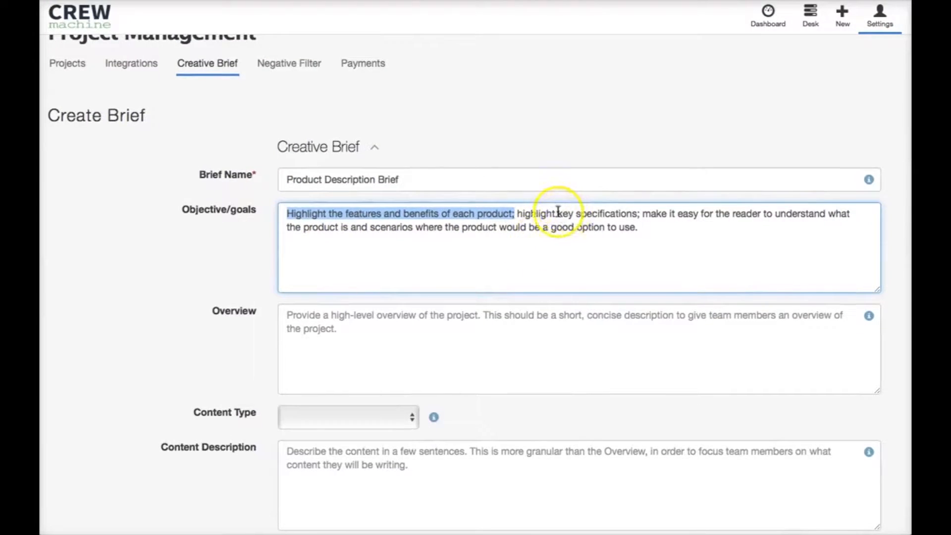
left_click_drag(559, 213, 652, 212)
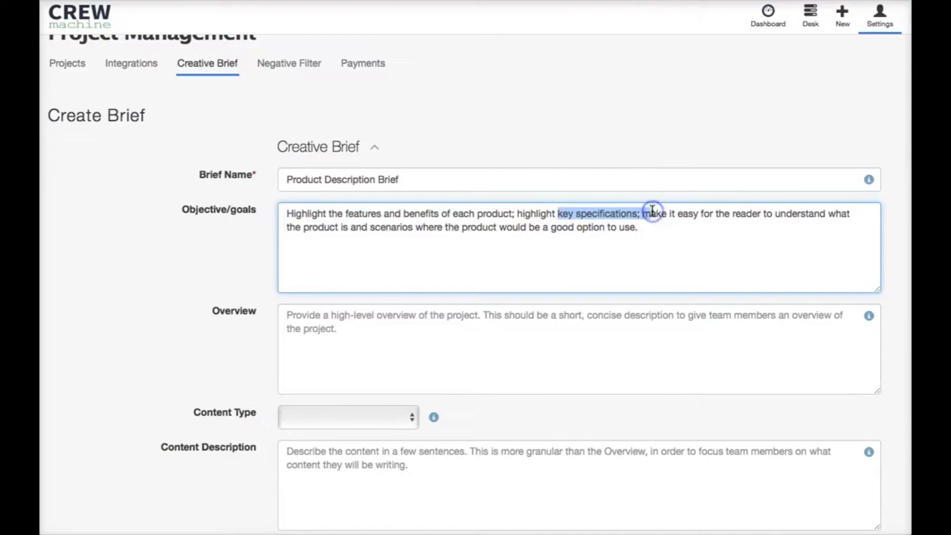
left_click_drag(643, 213, 825, 222)
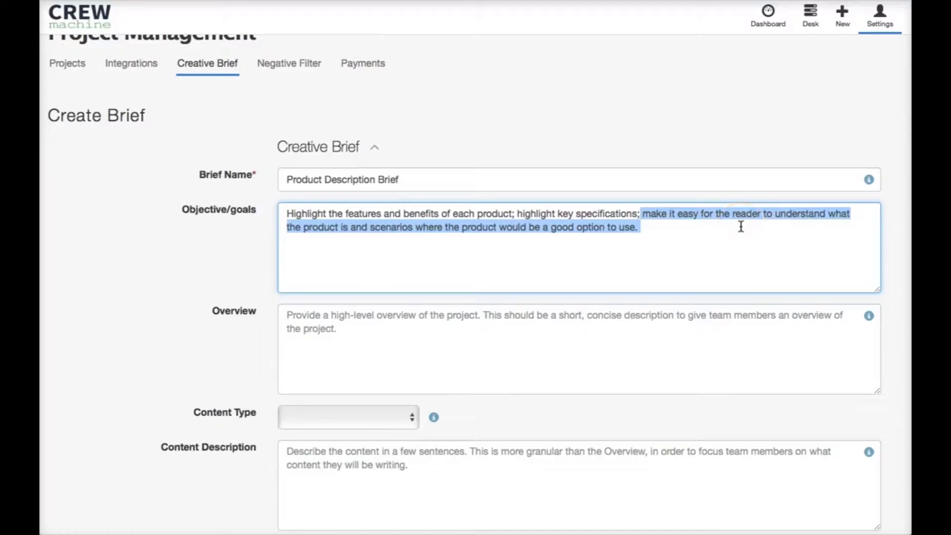
left_click(639, 238)
Step: Enter an overview stating that the new products feature cutting-edge technology, which must be promoted without coming across as overly technical or unapproachable
scroll(641, 239, "down", 2)
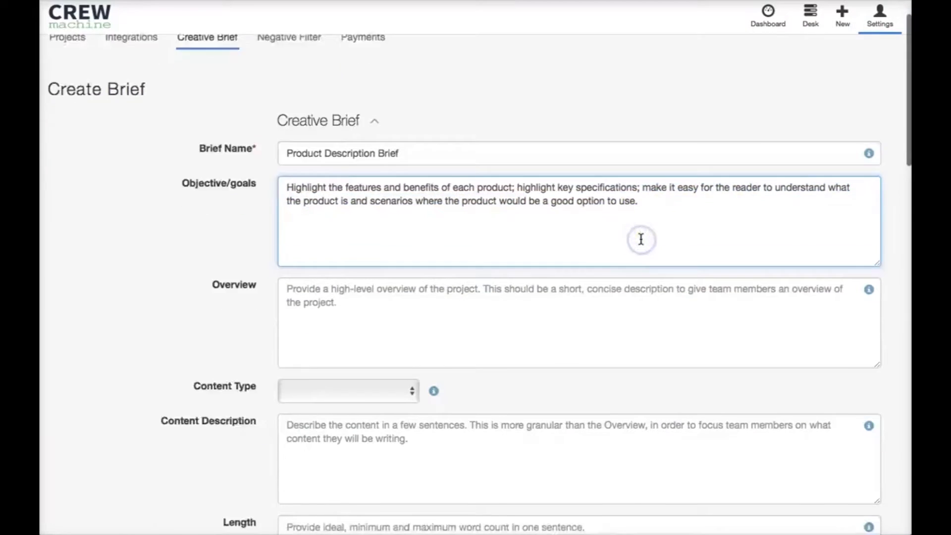
scroll(641, 239, "down", 1)
left_click(641, 240)
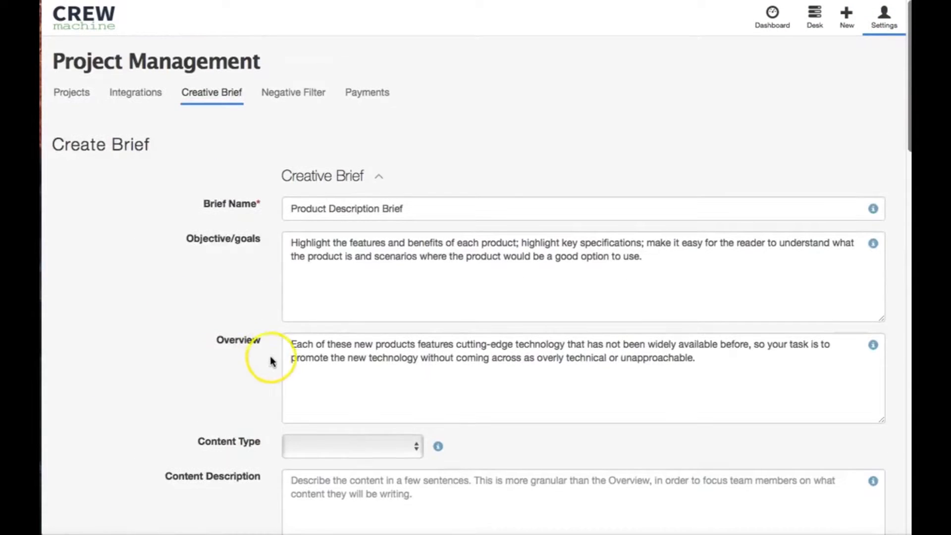
scroll(270, 362, "down", 5)
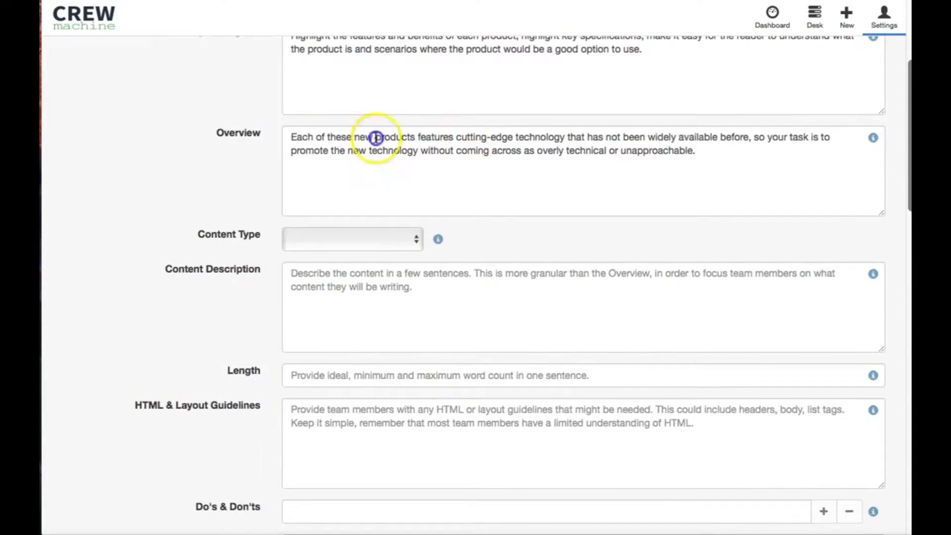
left_click_drag(499, 144, 758, 150)
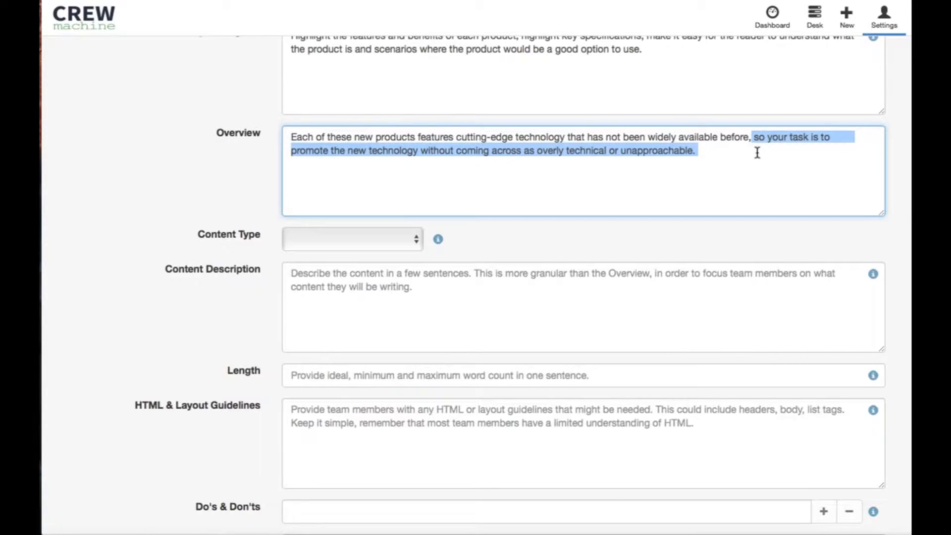
left_click(186, 249)
Step: Look through the available content types and leave the choice empty
scroll(213, 246, "down", 1)
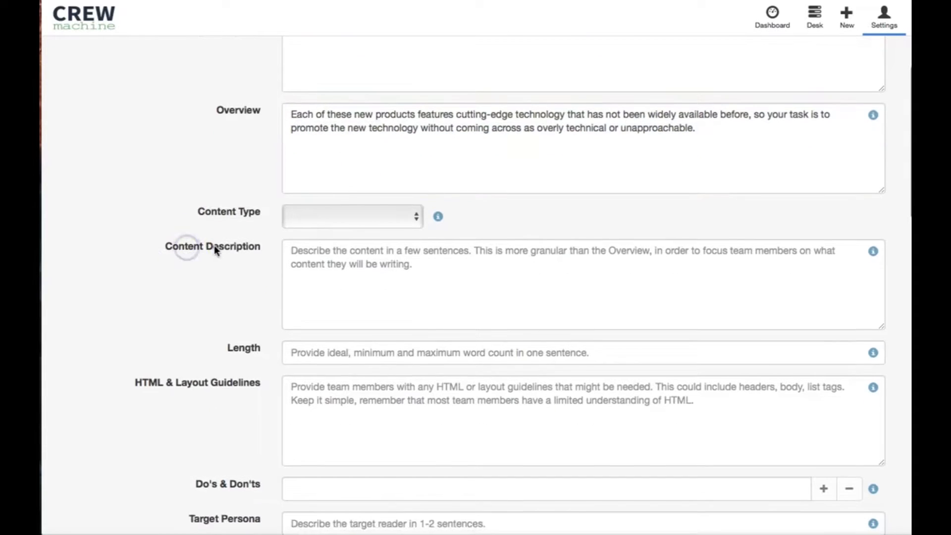
left_click(348, 214)
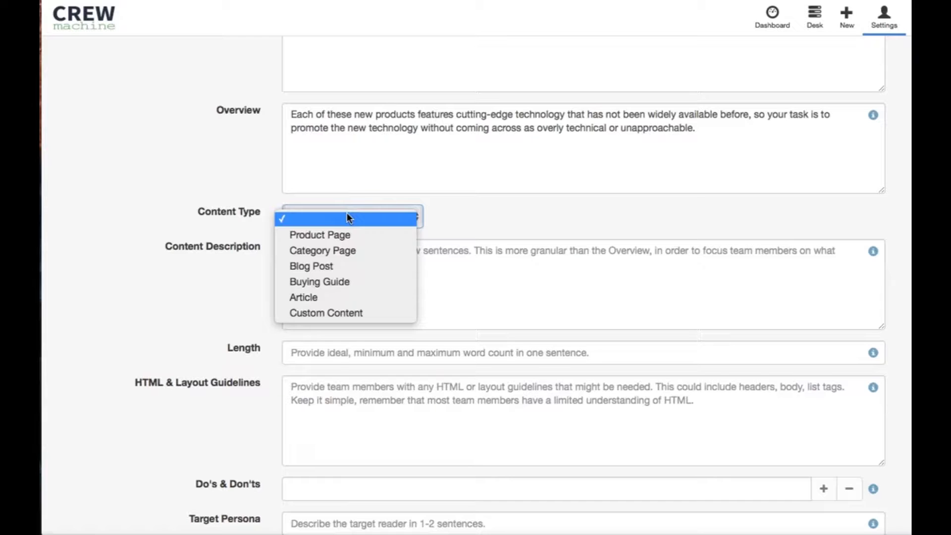
left_click(216, 265)
Step: Describe the content as 1-2 paragraphs with a bullet list of key features, inverted triangle format, and feature-only bullets under 10 words each
scroll(198, 269, "down", 2)
left_click(415, 206)
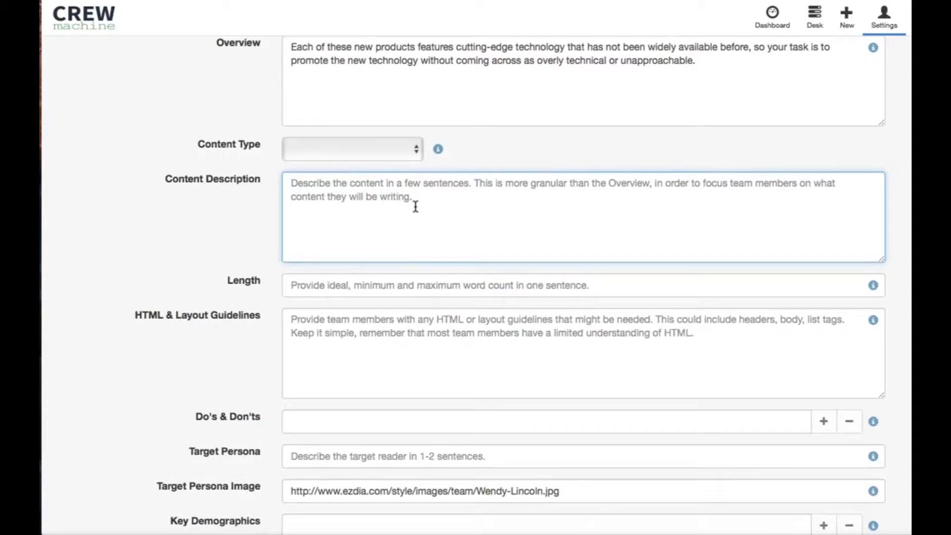
type("1-2 paragraphs with a list of bullet points to highlight key features; written in inverted triangle format; bullet points are feature only and less than 10 words each")
left_click(165, 319)
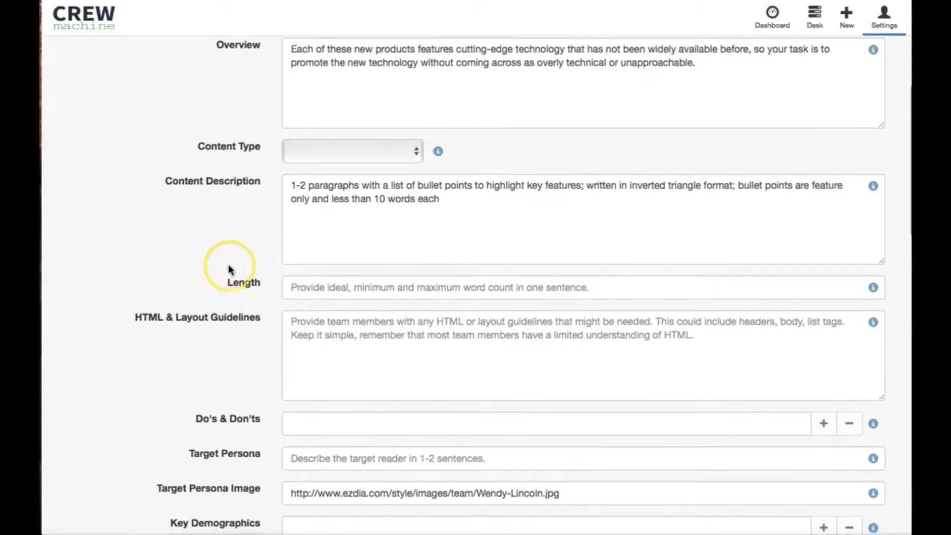
scroll(229, 267, "down", 1)
scroll(229, 268, "up", 2)
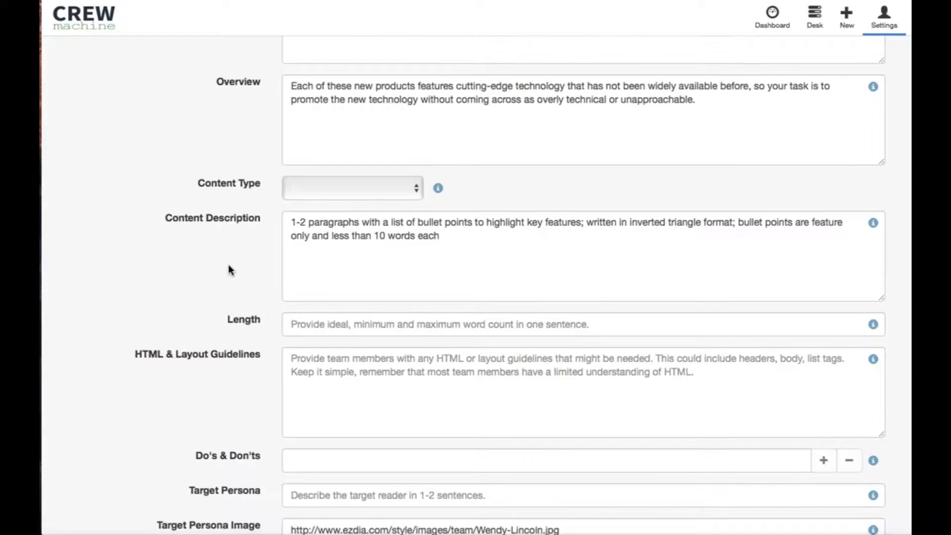
Step: Set the content length to "200-300 words"
scroll(228, 267, "down", 2)
left_click(314, 273)
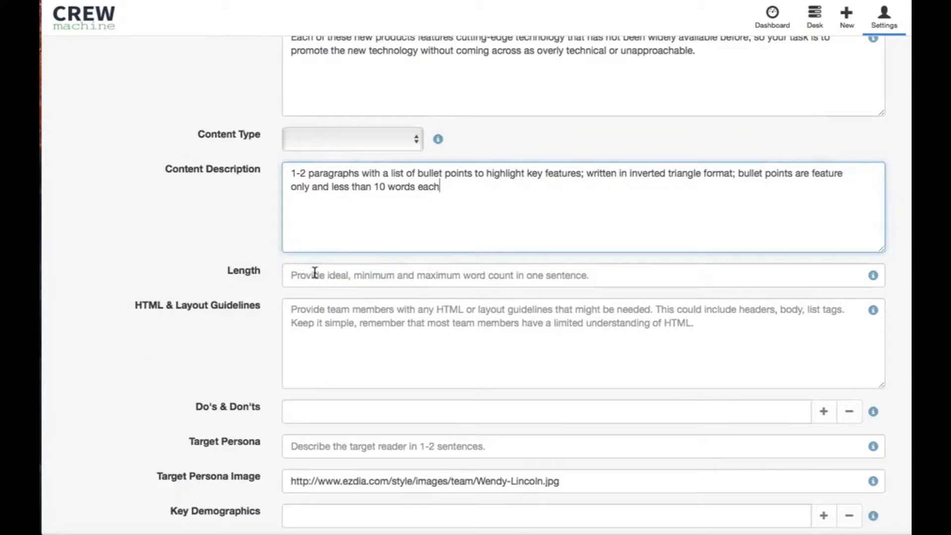
left_click(314, 273)
type("200")
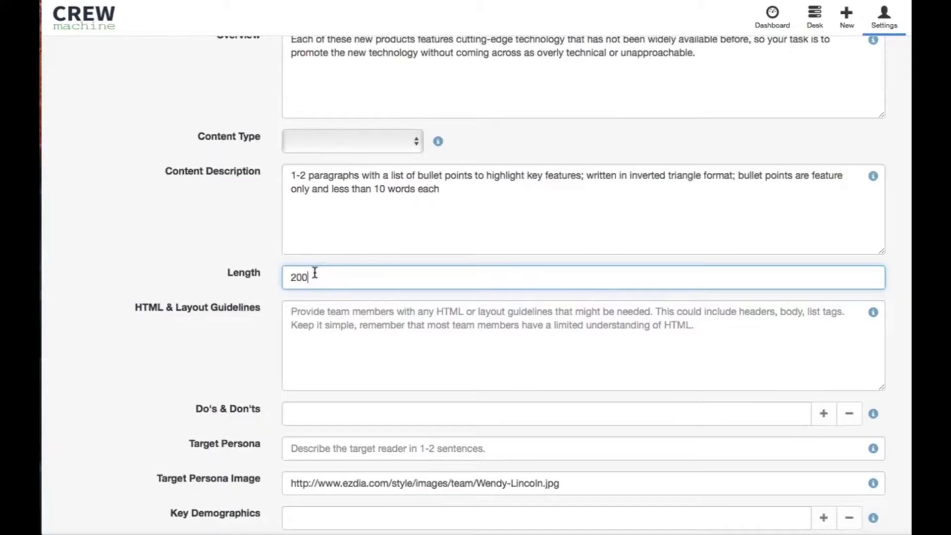
type("-300 words")
Step: Enter the HTML and layout guidelines "No formatting requirements except that lists must be formatted as bullet points or <ul>"
scroll(241, 311, "down", 2)
scroll(240, 311, "down", 1)
left_click(350, 250)
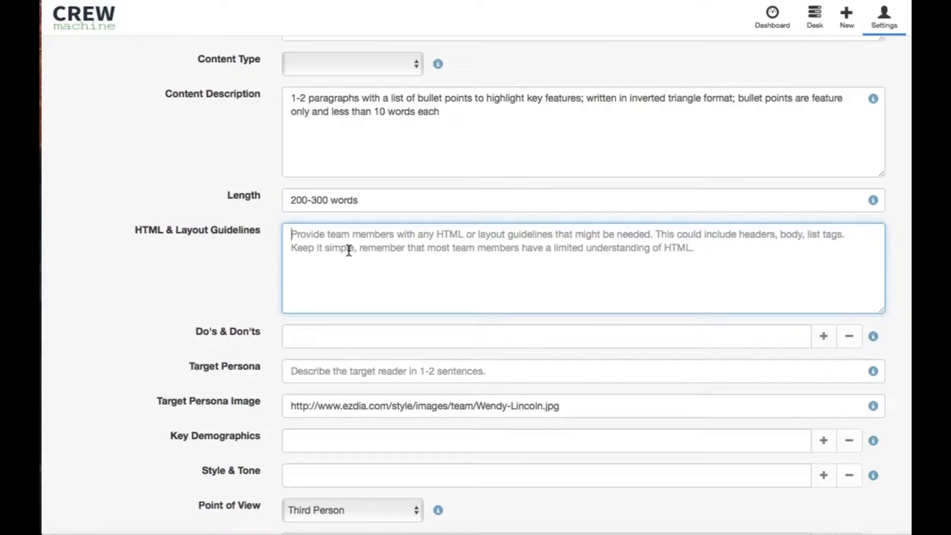
type("No f")
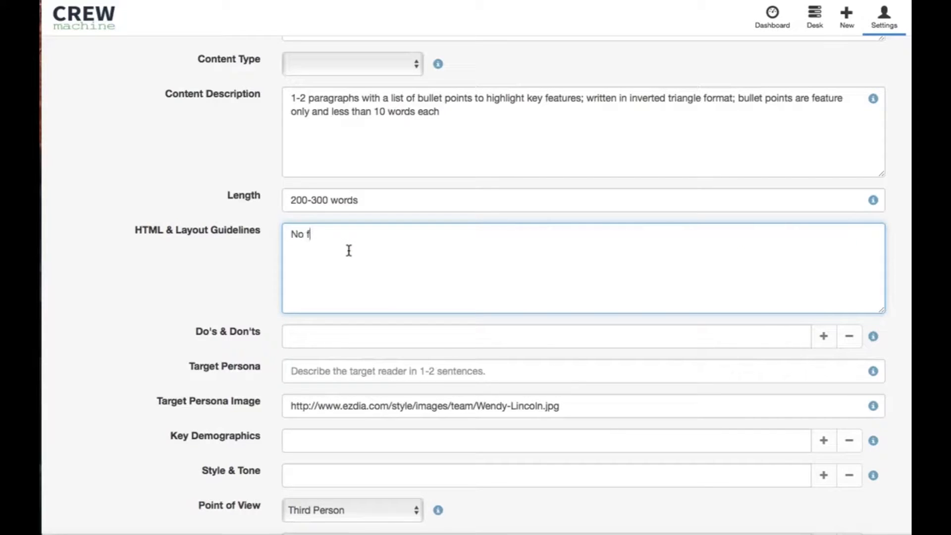
type("ormatting requirements except that lists must be formatted as bullet points or <ul>")
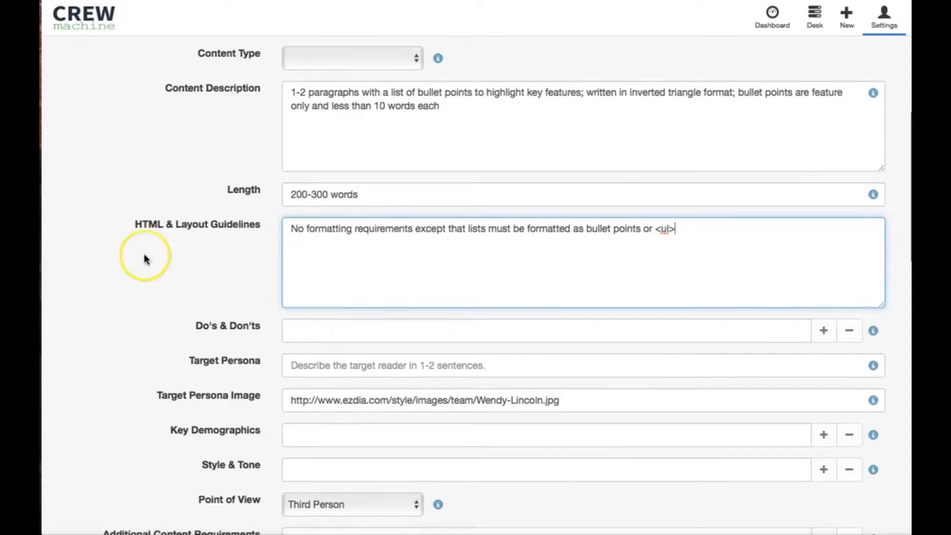
Step: Examine the Do's & Don'ts field of the new brief and the Do's & Don'ts list in the existing Blog Brief on the Desk
scroll(143, 258, "down", 5)
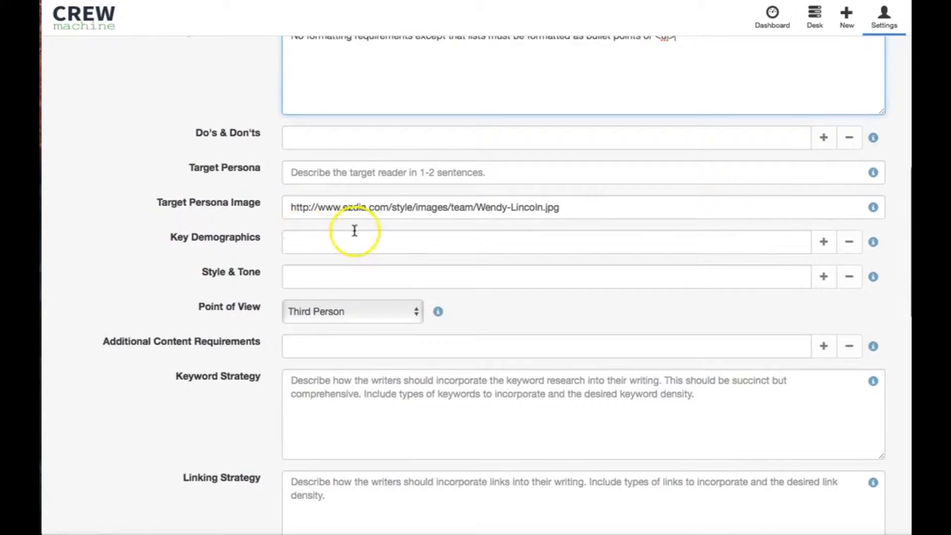
scroll(622, 198, "up", 1)
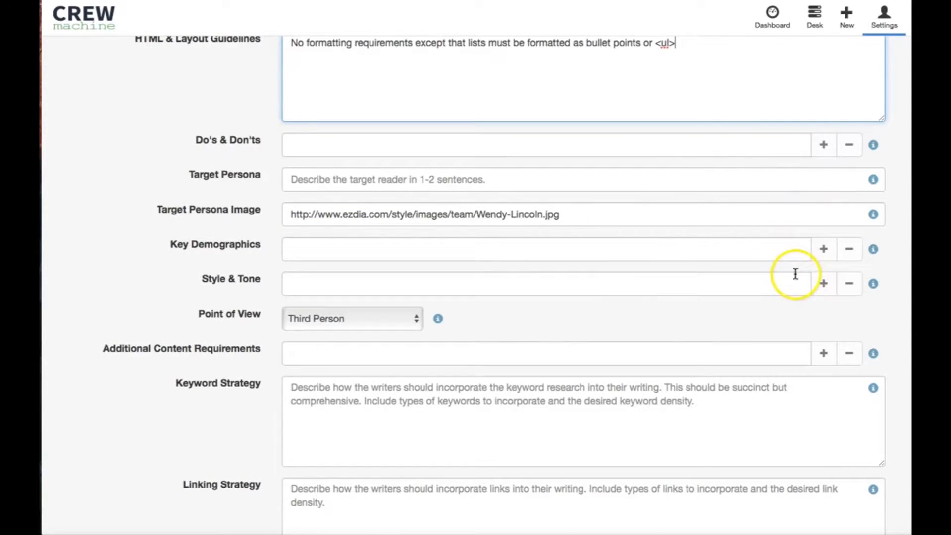
scroll(792, 272, "down", 1)
scroll(696, 212, "up", 2)
left_click(820, 154)
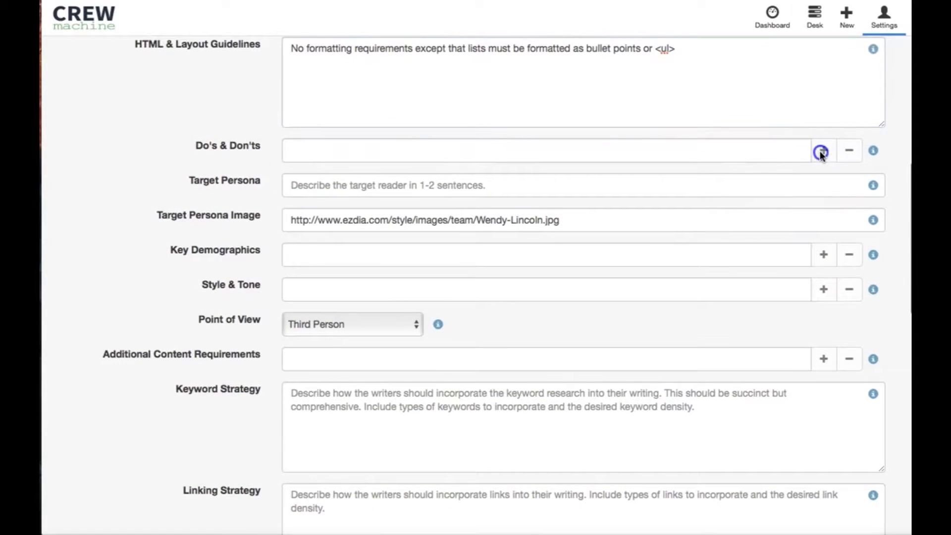
left_click(824, 154)
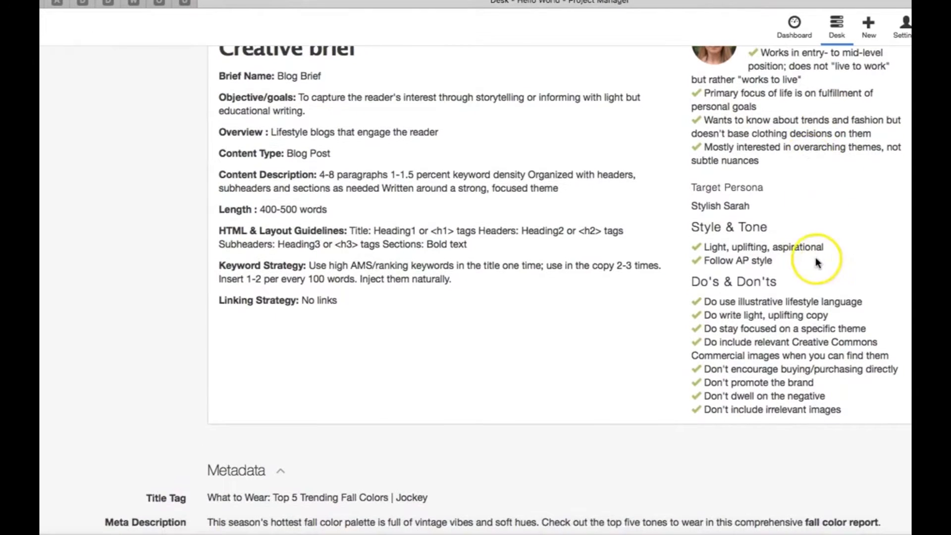
scroll(804, 267, "down", 1)
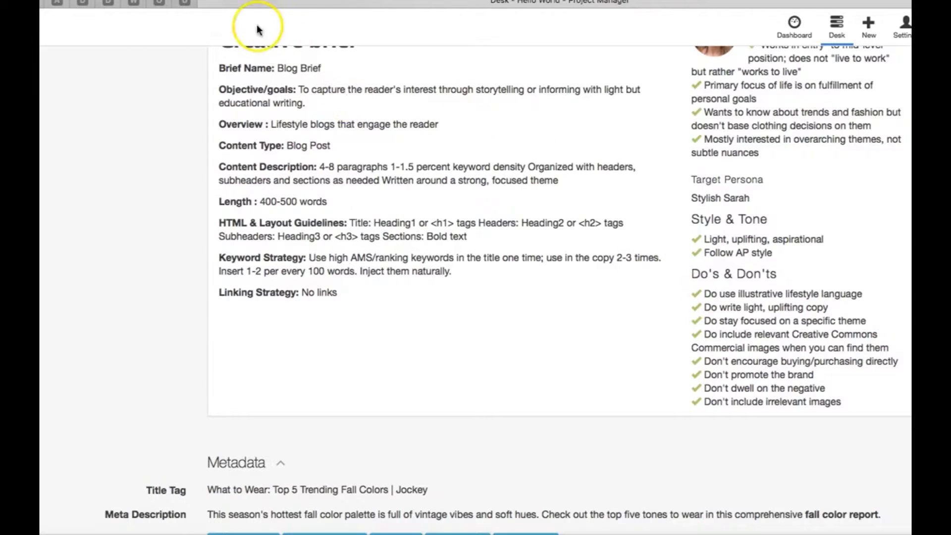
scroll(181, 10, "up", 1)
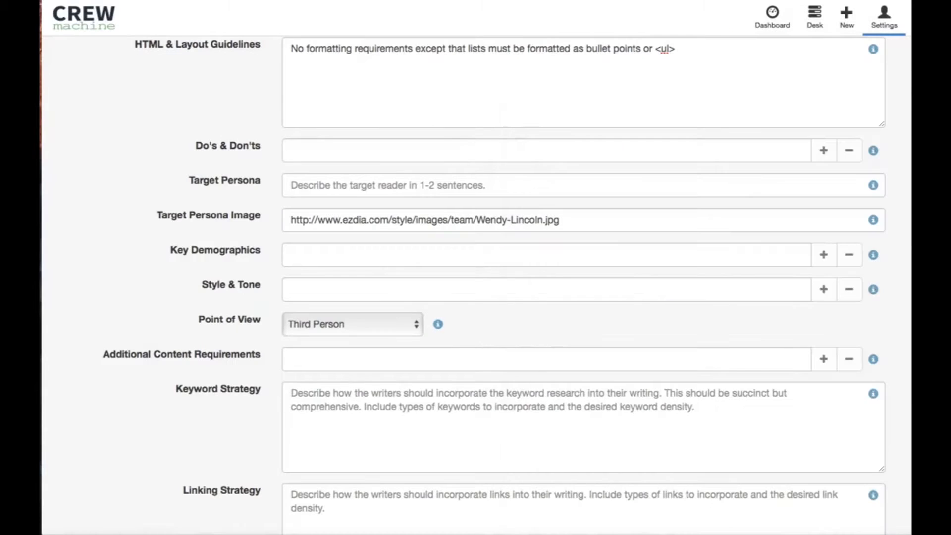
left_click(396, 153)
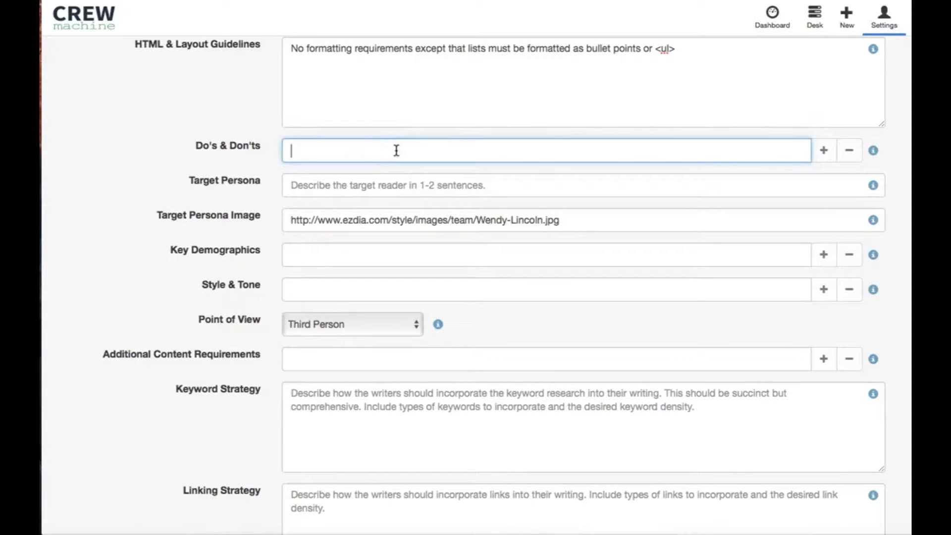
type("Don't")
left_click(263, 186)
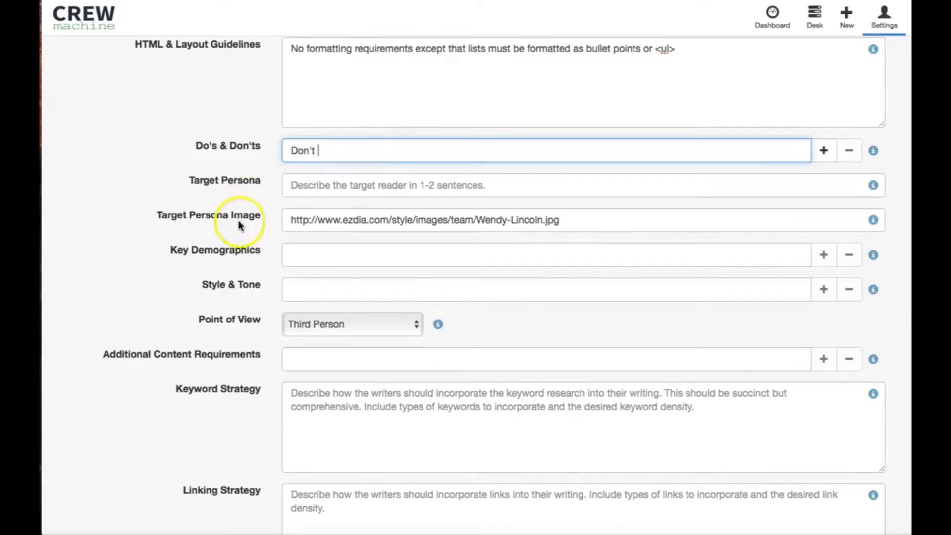
scroll(214, 303, "down", 1)
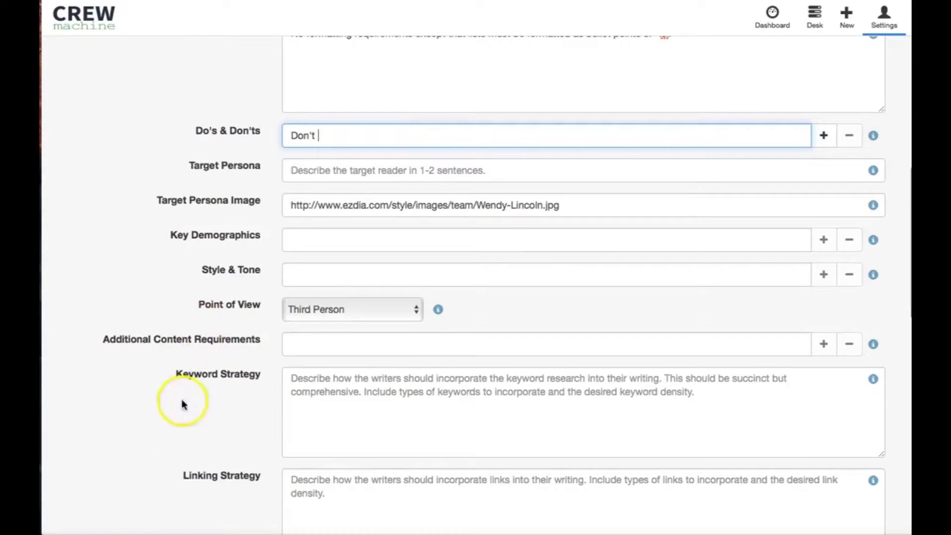
scroll(204, 391, "down", 1)
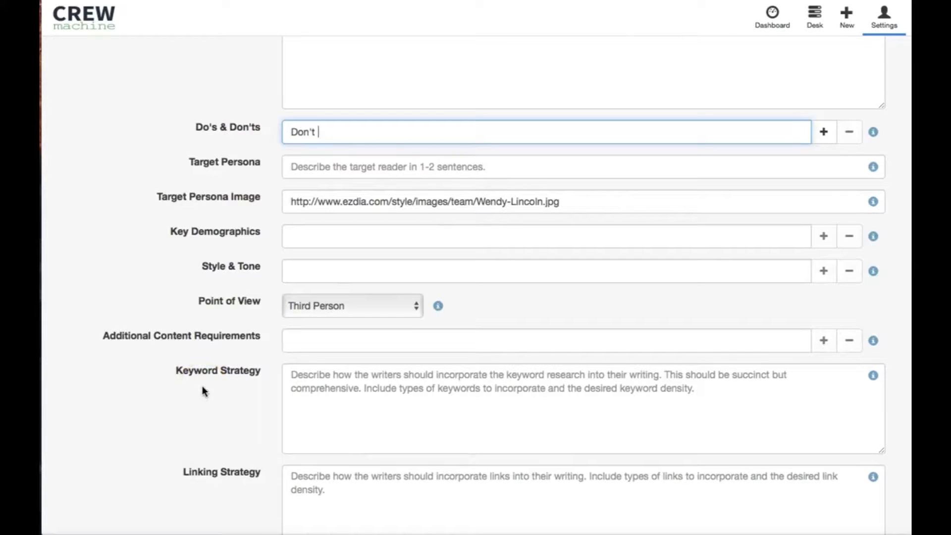
Step: Fill in six Do's & Don'ts: explain key benefits, use adjectives and adverbs, put unique features first, avoid trite examples, repetitive sentence starts and universal features
left_click(116, 520)
left_click(218, 132)
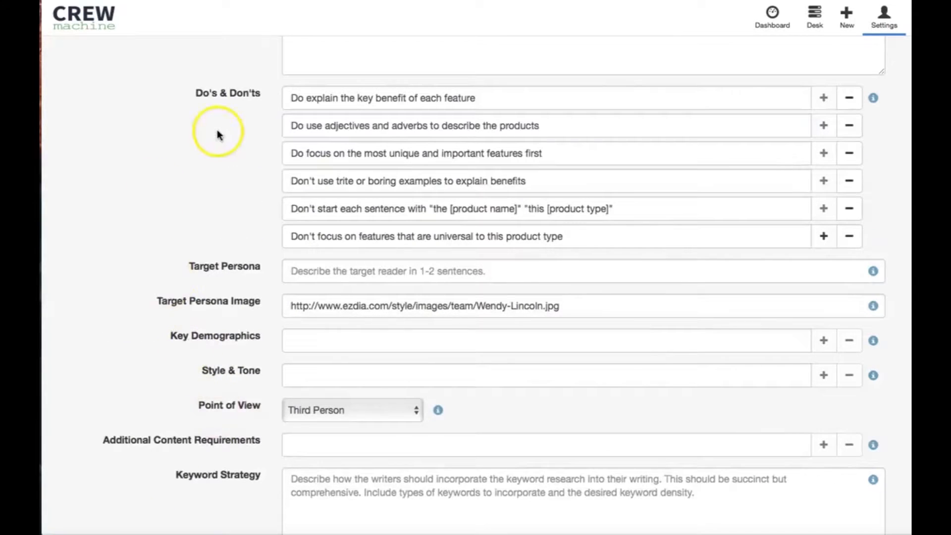
left_click(399, 118)
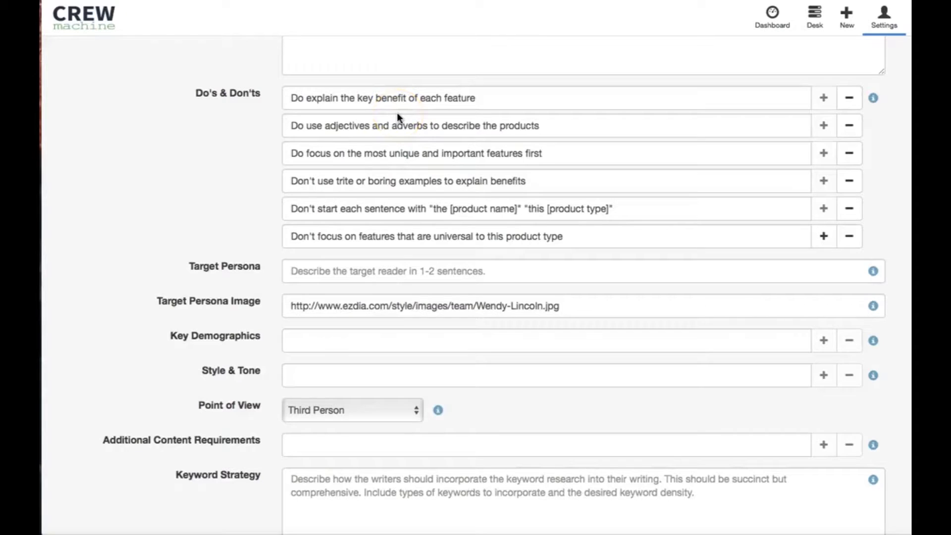
scroll(349, 119, "up", 1)
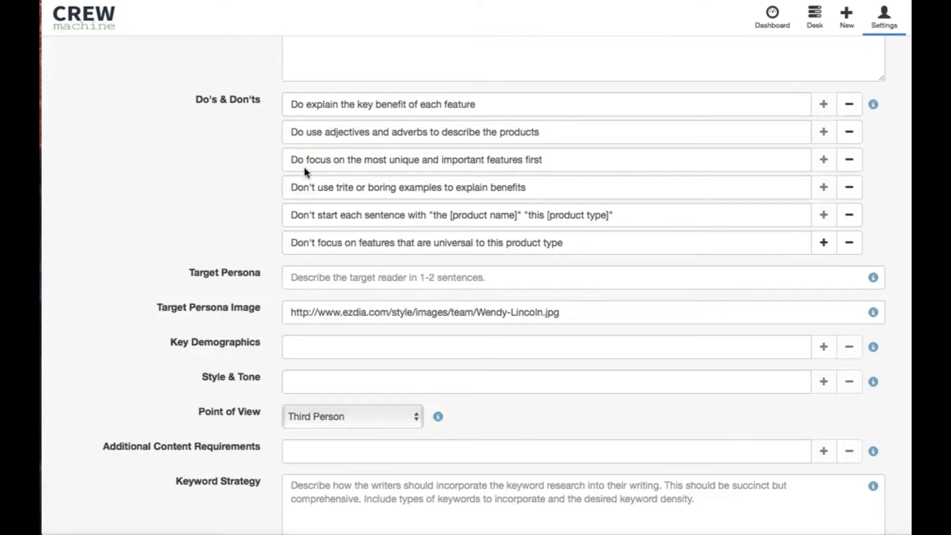
scroll(177, 176, "down", 1)
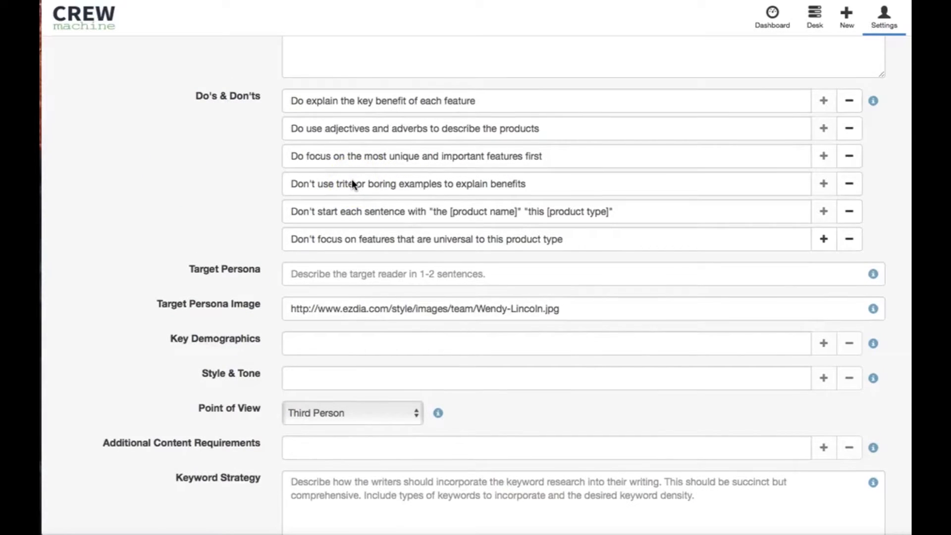
Step: Enter "Tech-loving Terry" as the target persona of the new brief
scroll(351, 180, "down", 1)
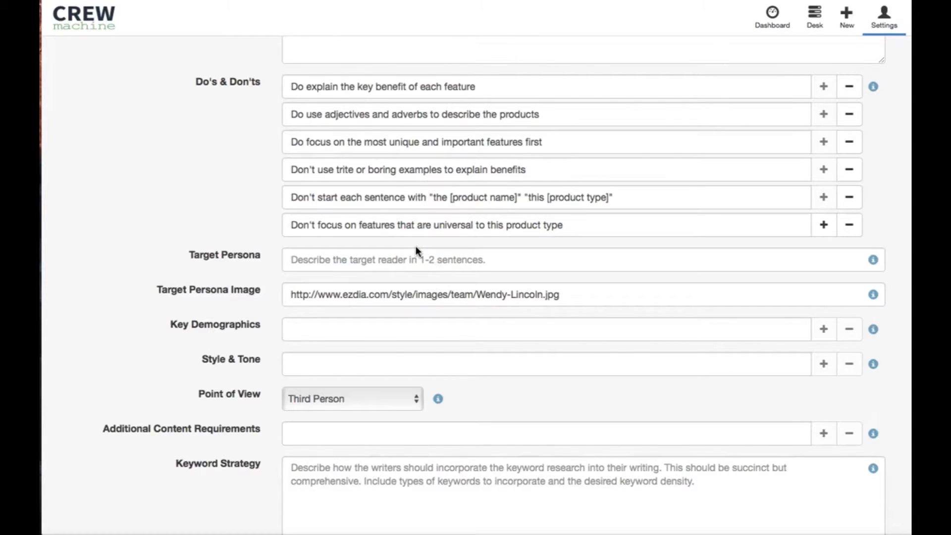
scroll(416, 247, "down", 3)
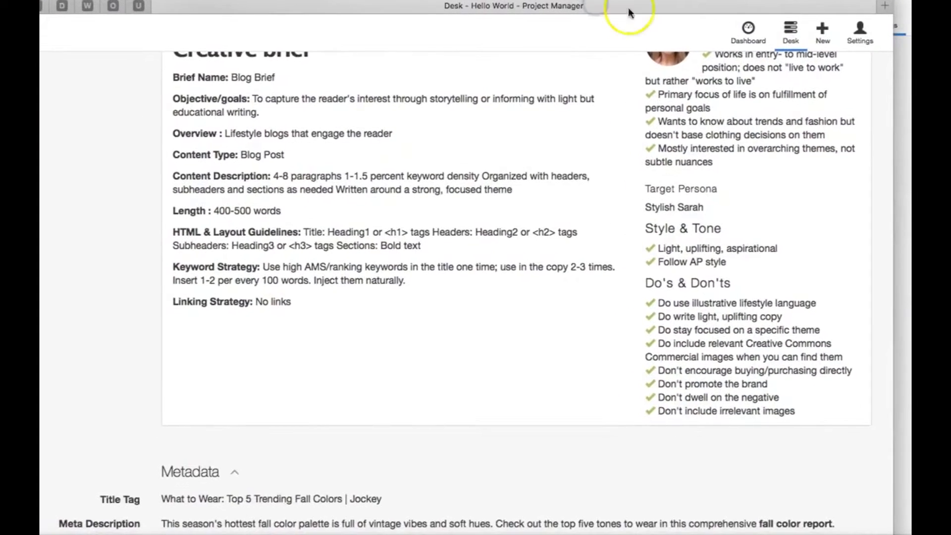
scroll(638, 258, "up", 3)
scroll(637, 259, "down", 3)
left_click_drag(651, 249, 728, 262)
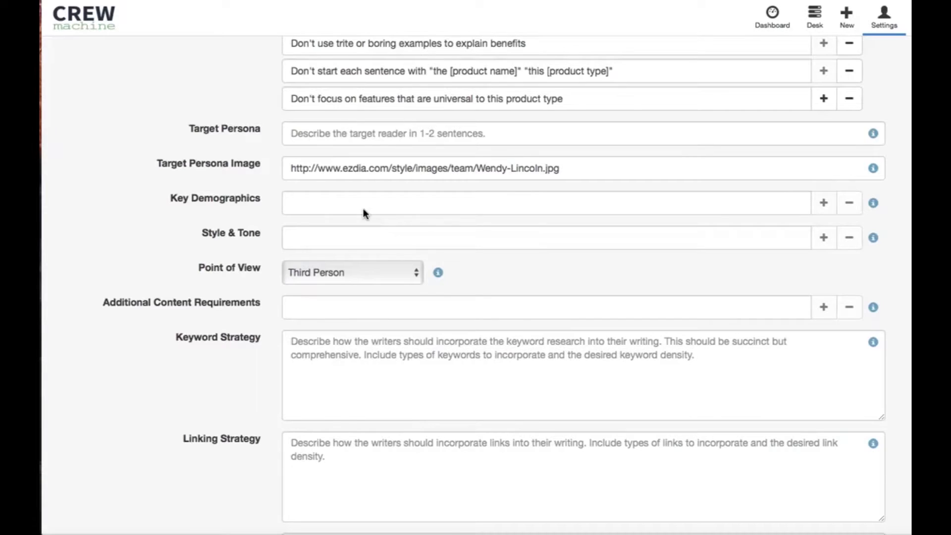
scroll(262, 198, "down", 1)
left_click(313, 119)
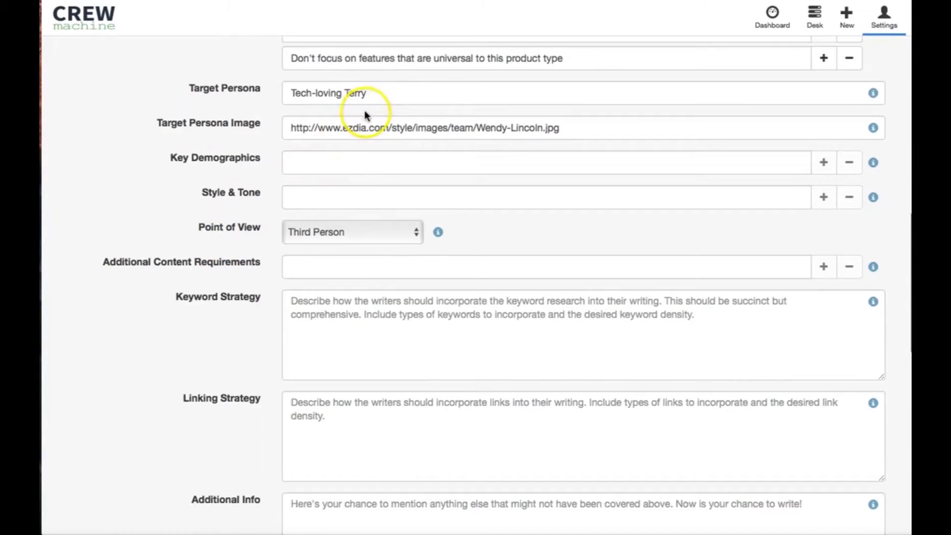
left_click_drag(369, 95, 257, 88)
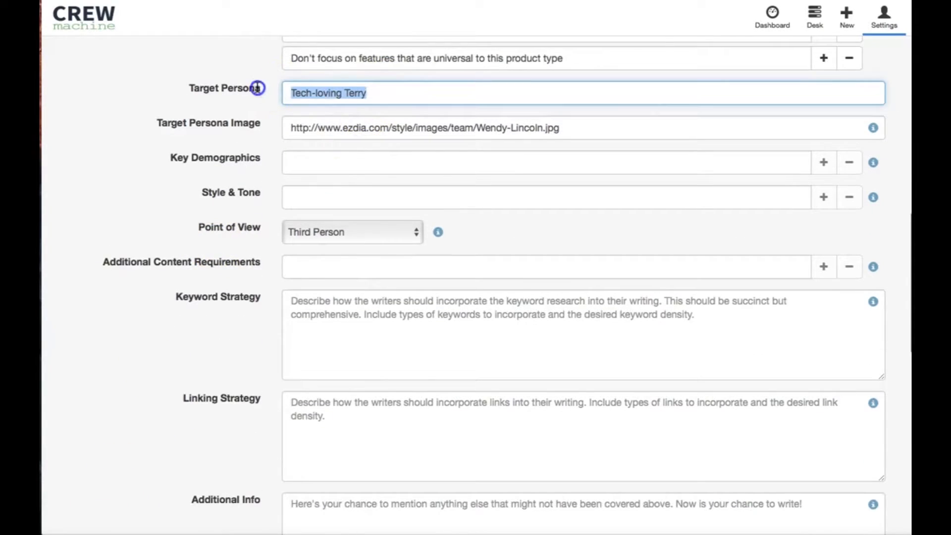
Step: Fill in four key demographics: "25-40", "Male", "Loves consumer technology" and "Is his friend's and family's go-to for technical questions"
left_click(293, 132)
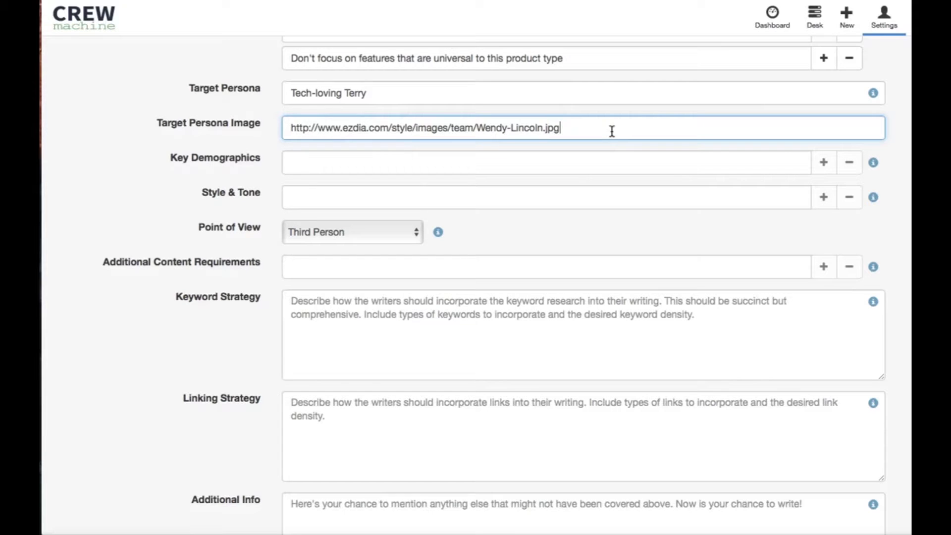
scroll(612, 132, "up", 7)
scroll(301, 276, "down", 7)
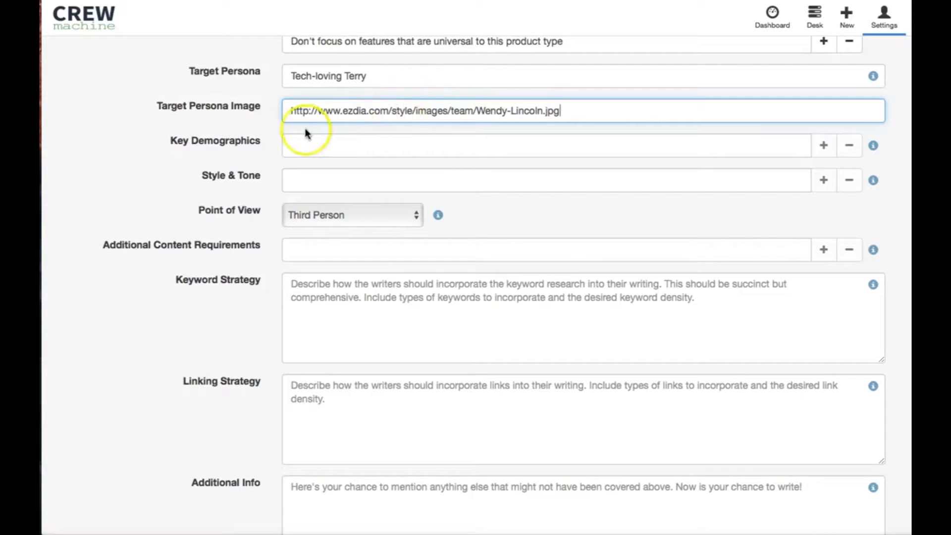
scroll(246, 167, "down", 1)
left_click(328, 127)
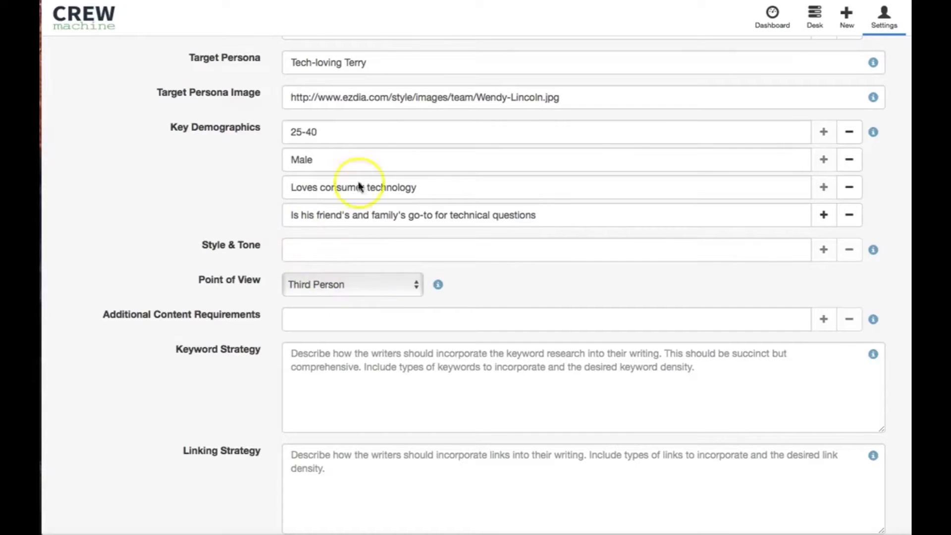
left_click(354, 131)
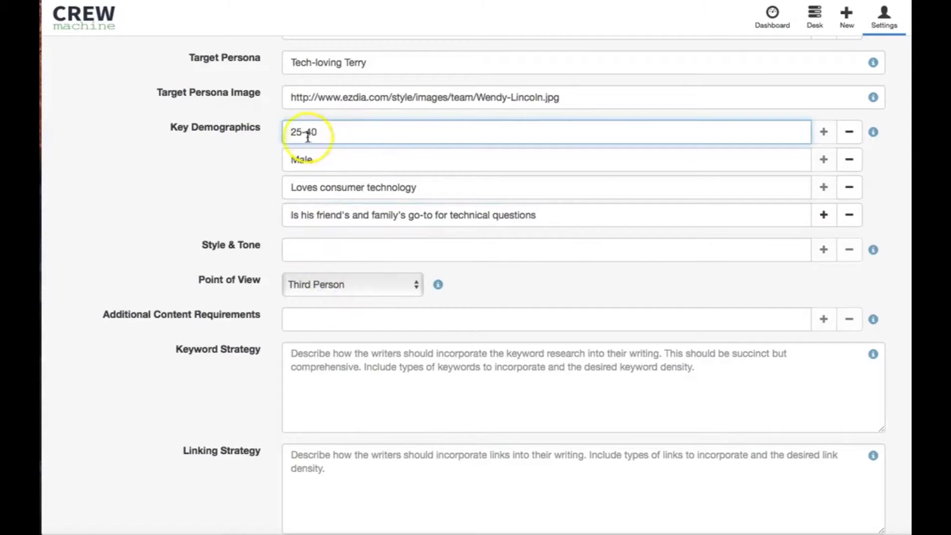
left_click(293, 132)
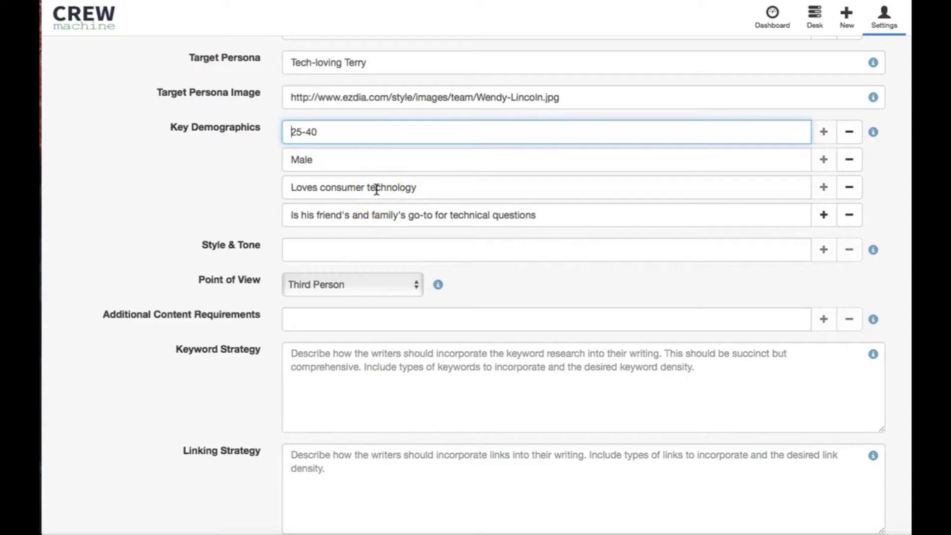
Step: Add a fifth key demographic reading "Always wants the latest technology"
left_click(815, 216)
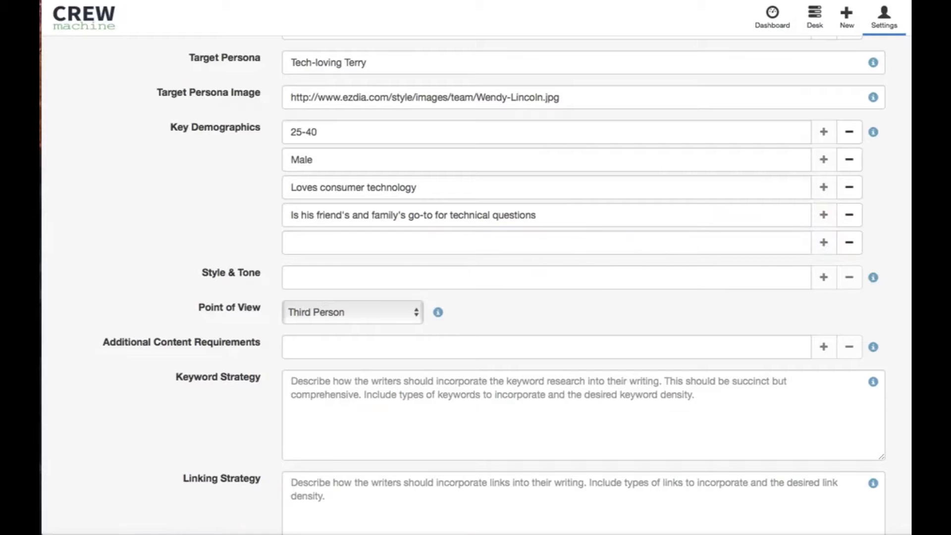
left_click(299, 243)
type("Always wants the latest technology")
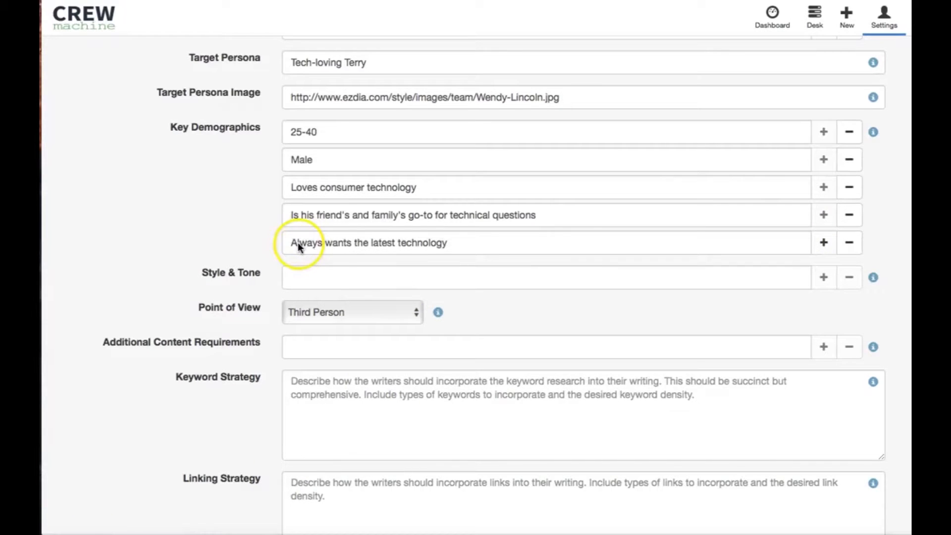
Step: Add a sixth key demographic reading "Keeps up on the latest news about consumer technology"
left_click(830, 240)
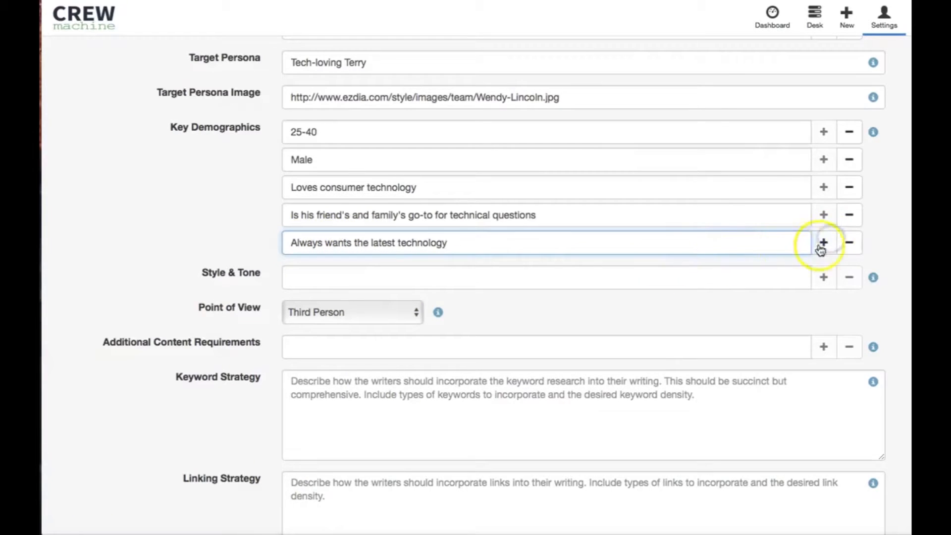
left_click(501, 271)
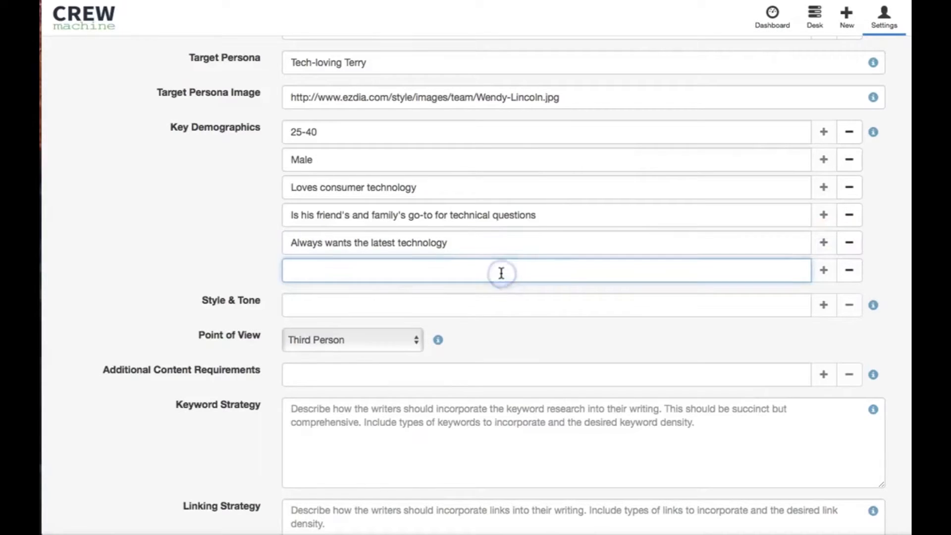
type("Keeps up on the latest news about consumer technol")
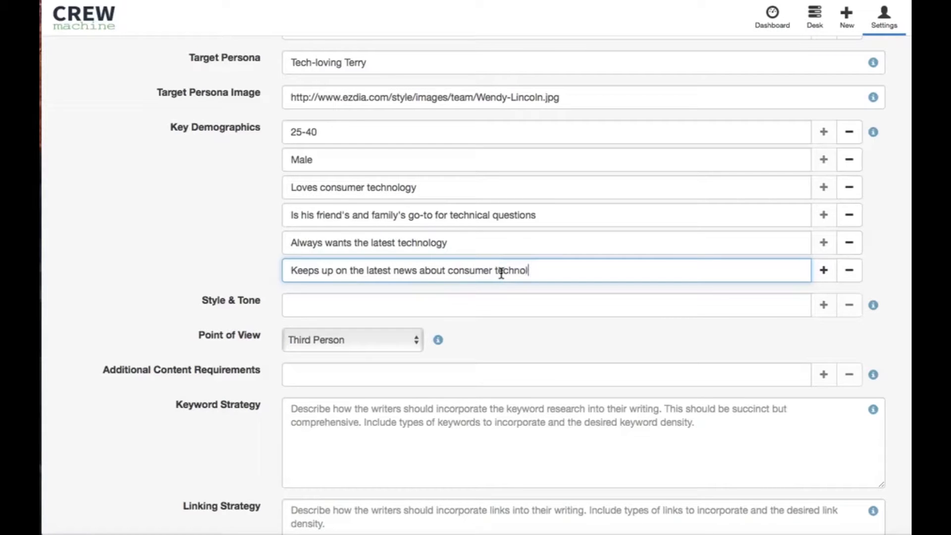
type("ogy")
Step: Enter "Semi-technical but consumer friendly" as the first style and tone entry
scroll(228, 250, "down", 1)
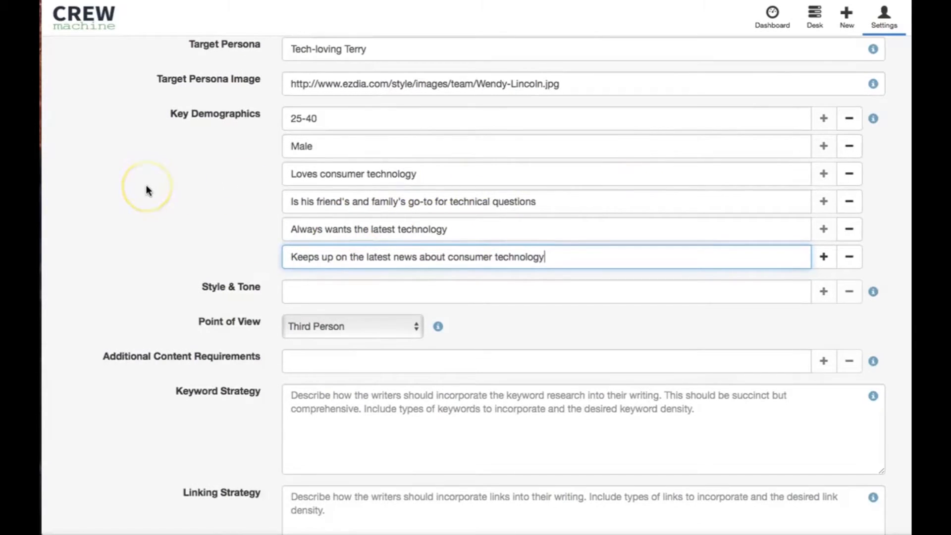
scroll(146, 189, "down", 5)
left_click(376, 162)
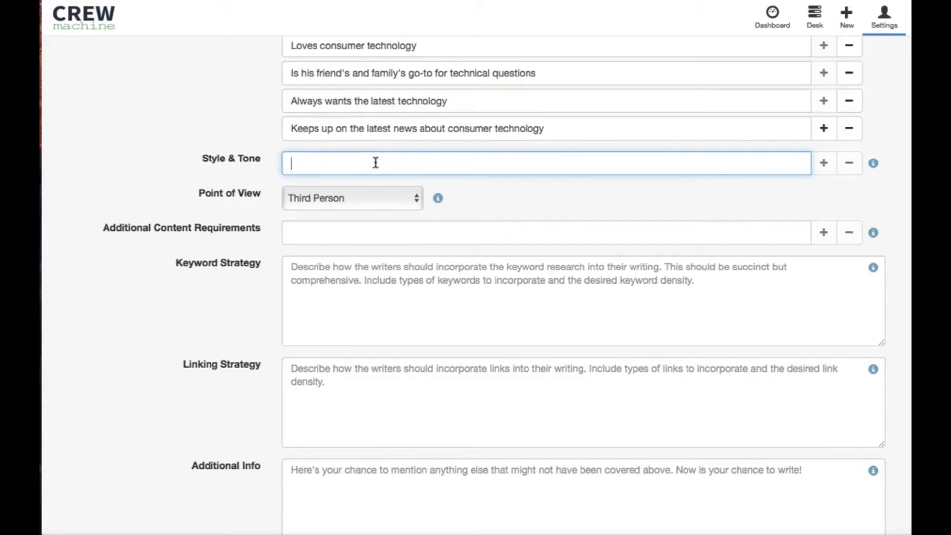
type("Semi-technical, but consumer friendly")
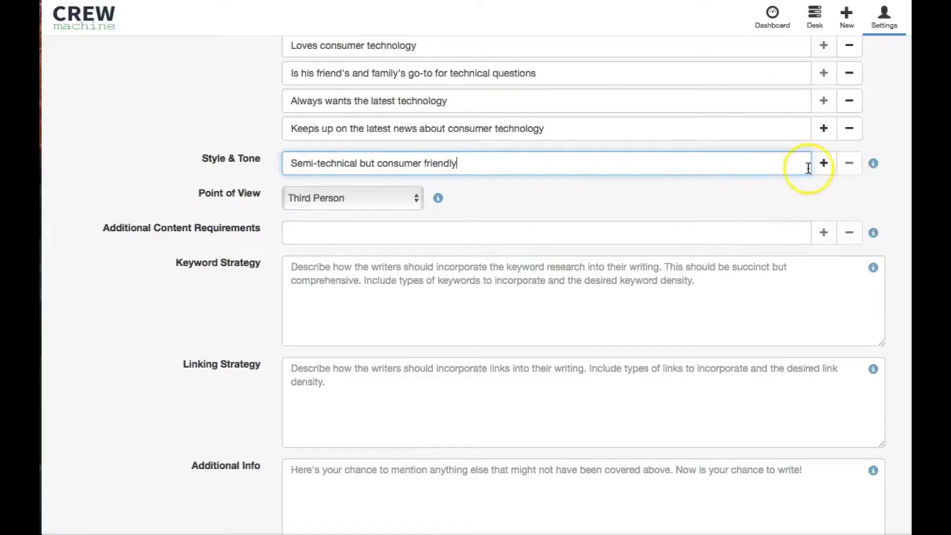
Step: Add a second style and tone entry reading "AP style"
left_click(824, 163)
left_click(409, 197)
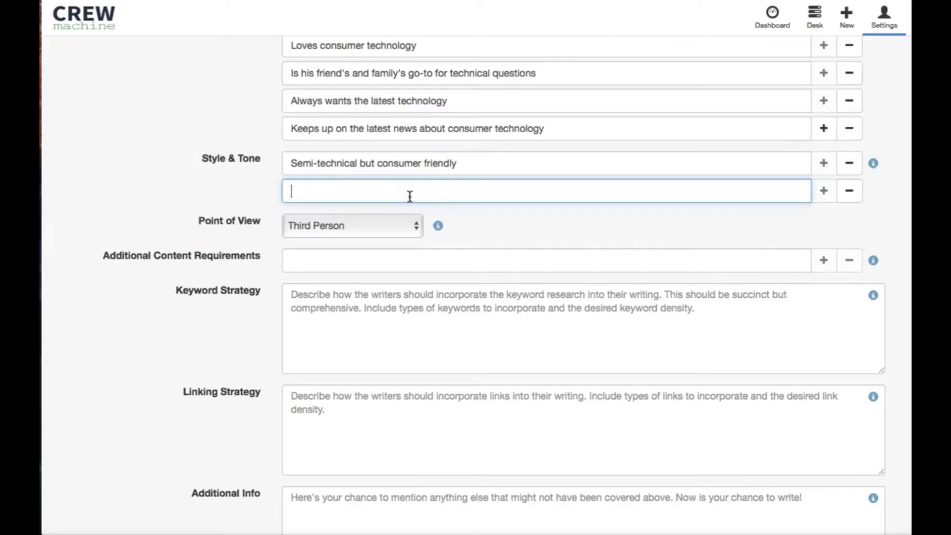
type("AP style")
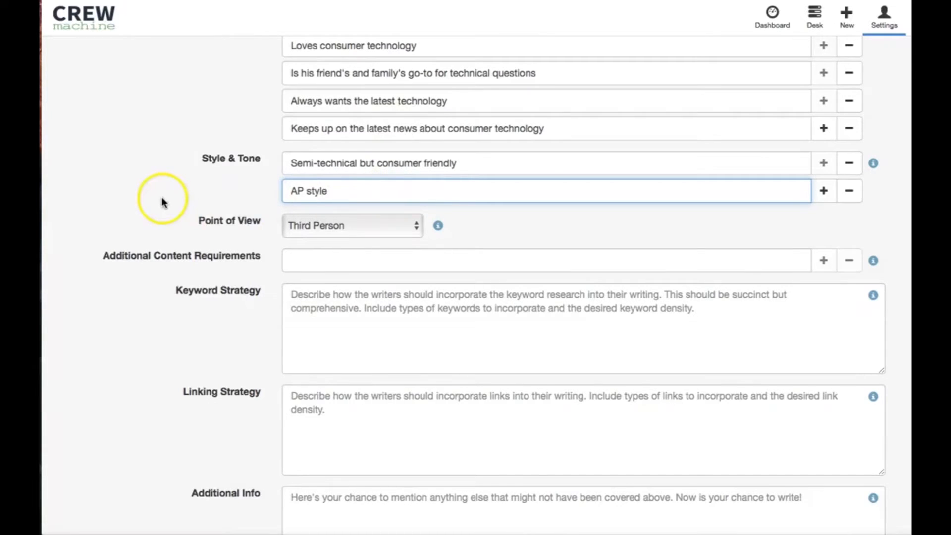
Step: Set the brief's point of view to Second Person
scroll(168, 208, "down", 1)
scroll(188, 219, "down", 1)
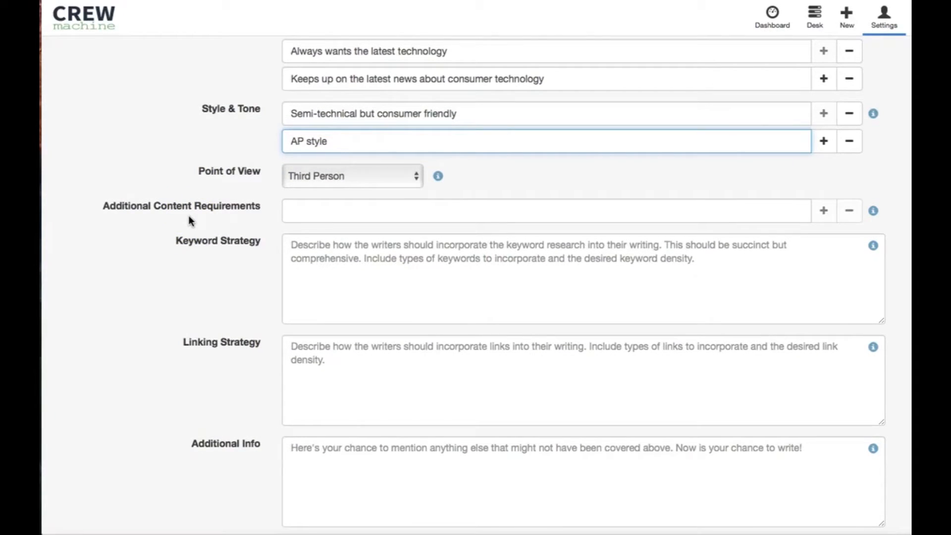
scroll(188, 219, "down", 1)
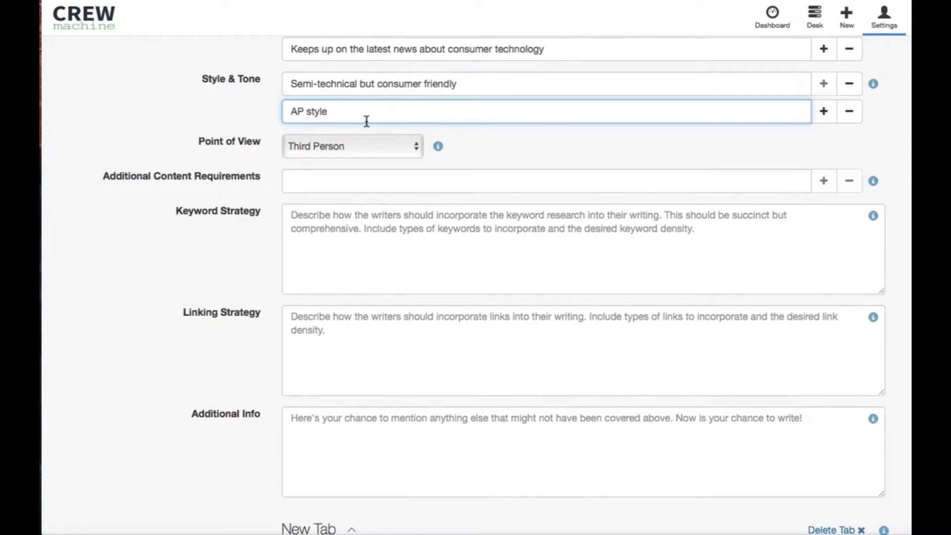
scroll(189, 158, "down", 1)
left_click(381, 133)
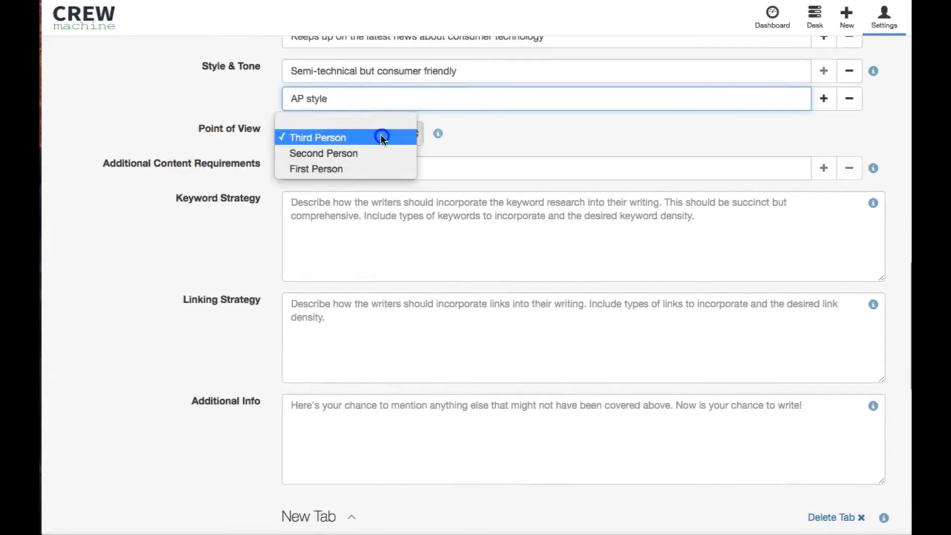
left_click(354, 168)
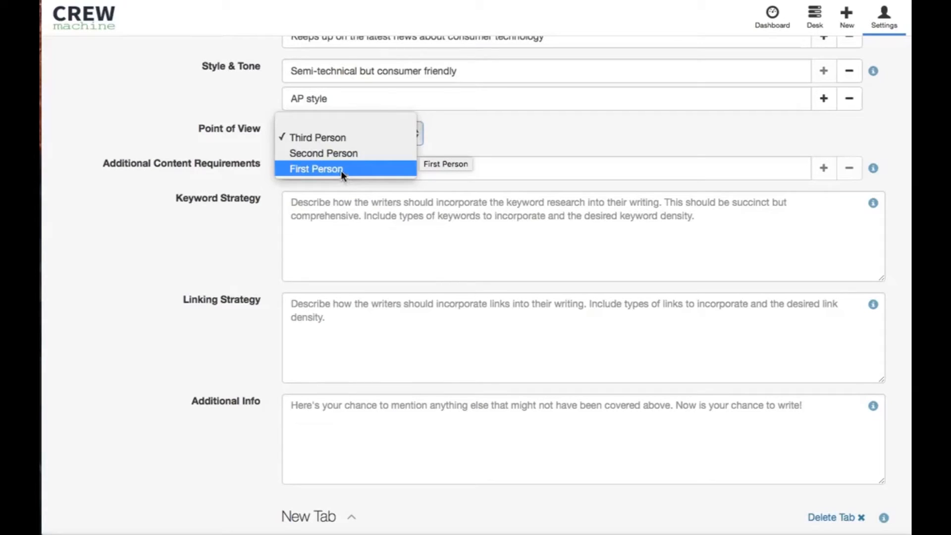
left_click(347, 153)
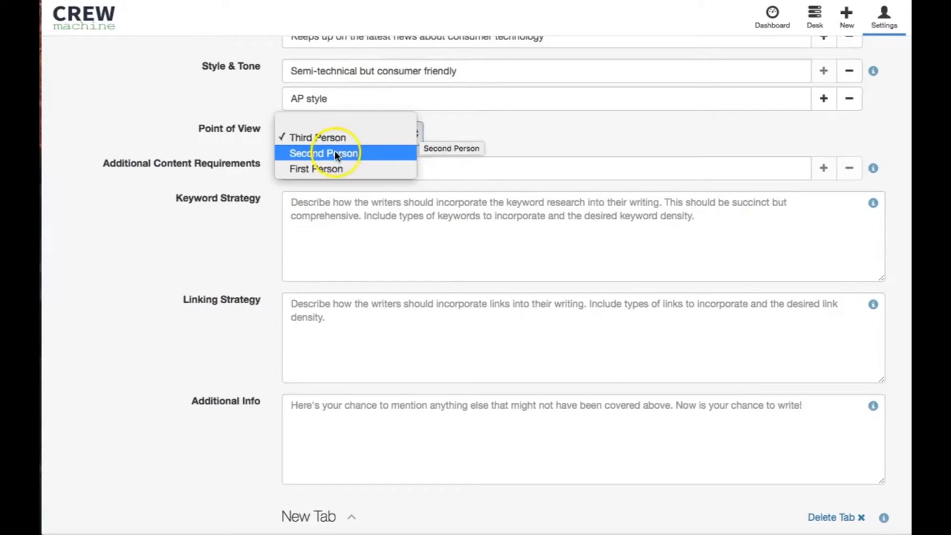
left_click(335, 151)
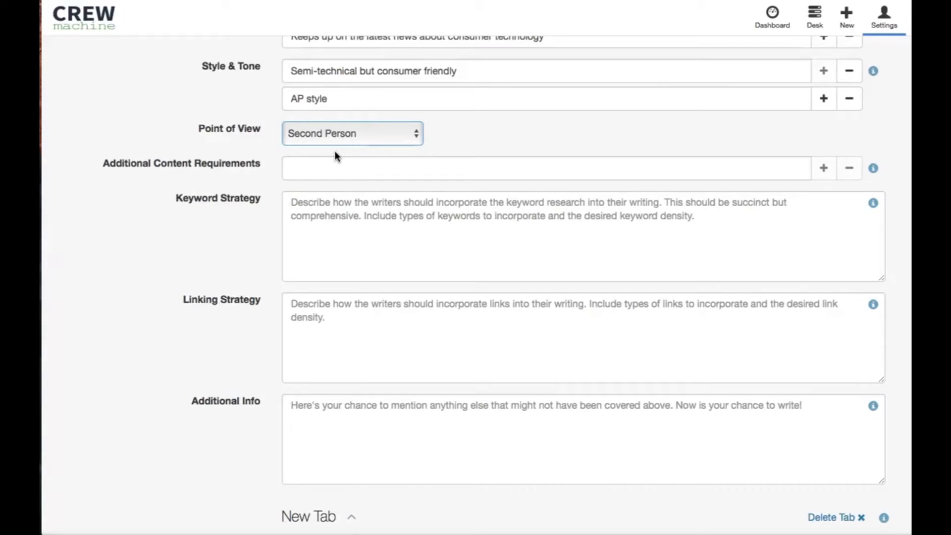
Step: Enter the keyword strategy "Research 3-5 relevant on Brightedge and insert them 2-3 times each."
scroll(300, 230, "down", 1)
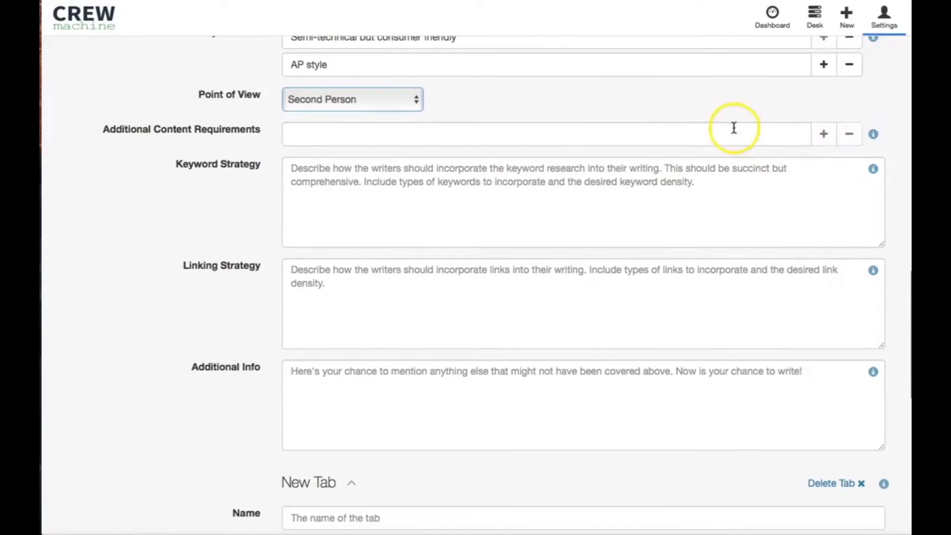
scroll(706, 131, "down", 2)
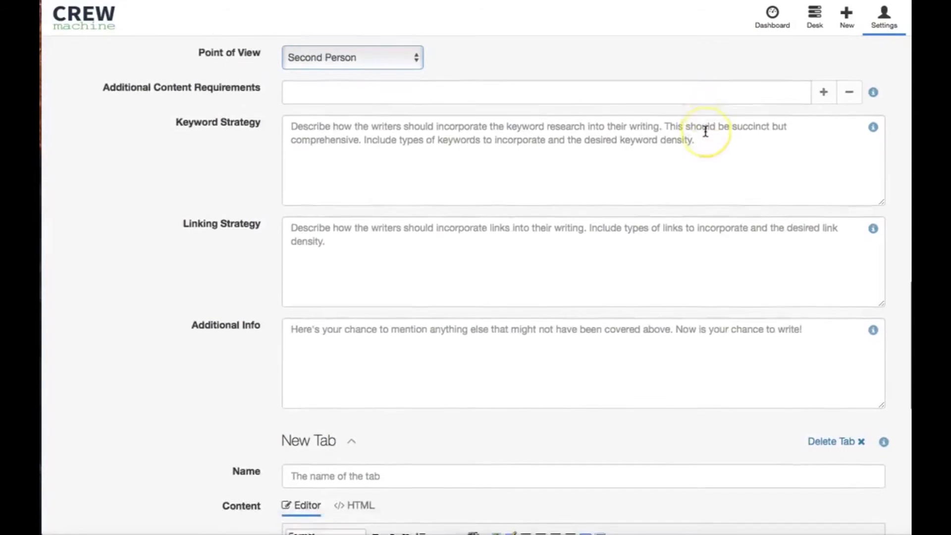
left_click(827, 90)
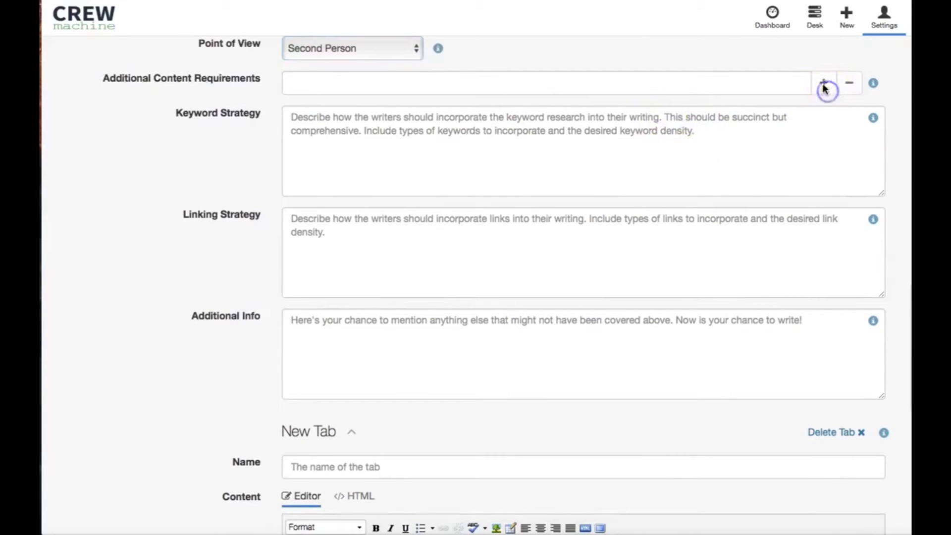
right_click(544, 182)
left_click(490, 136)
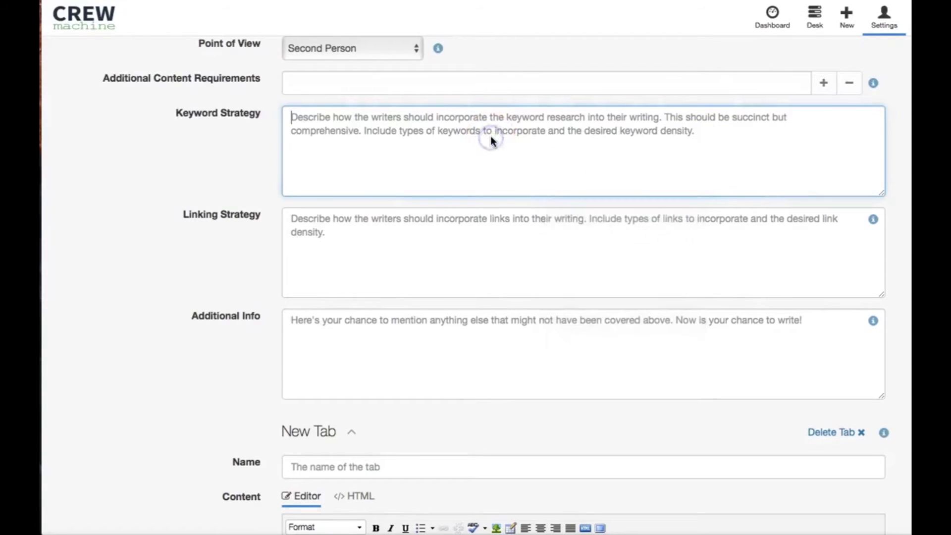
scroll(489, 136, "up", 1)
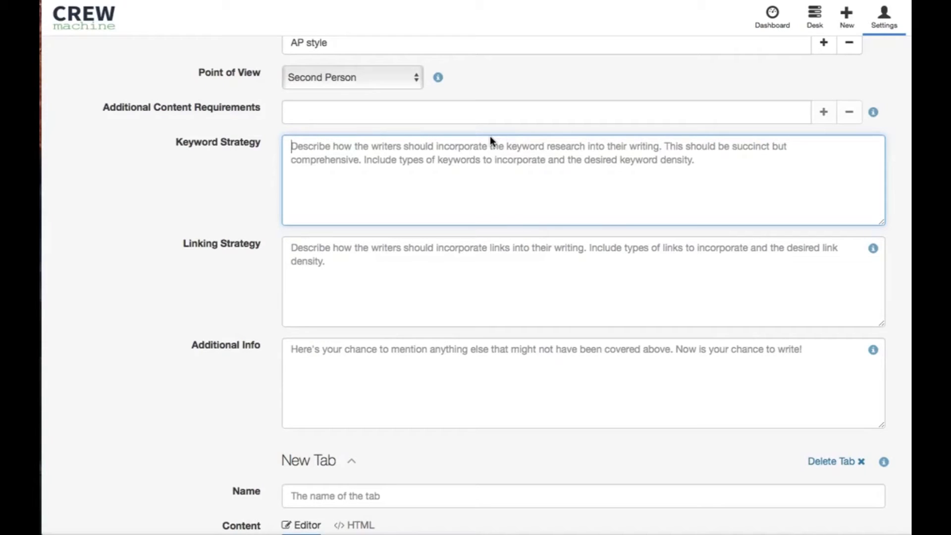
type("REsea")
key("BackSpace")
key("BackSpace")
type("esearch rele")
key("BackSpace")
key("BackSpace")
key("BackSpace")
type("3")
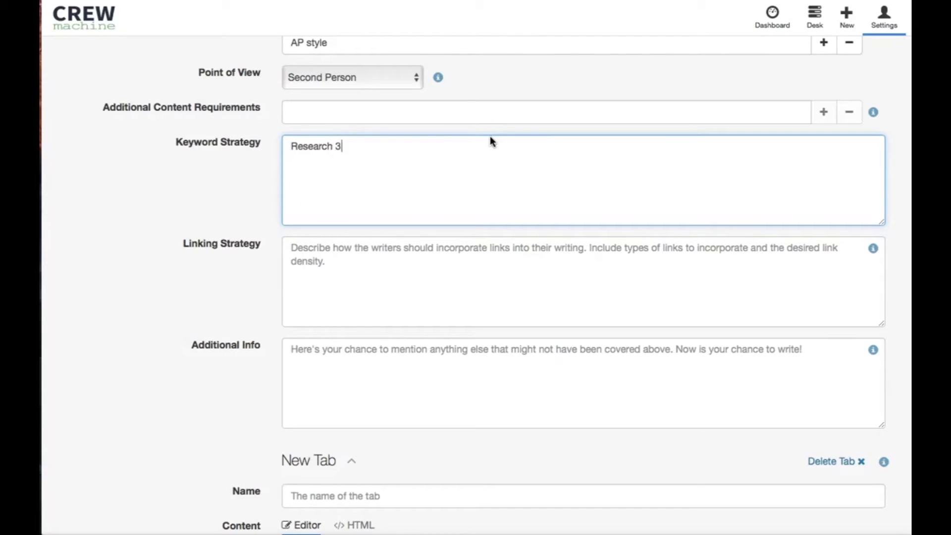
type("-5 relevant on Brightedge")
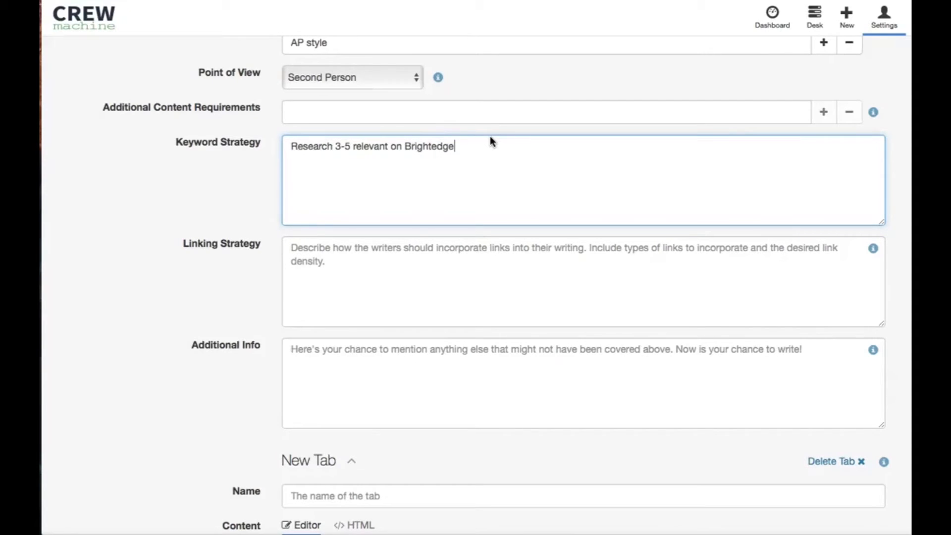
type(" and insert them 2-3 times")
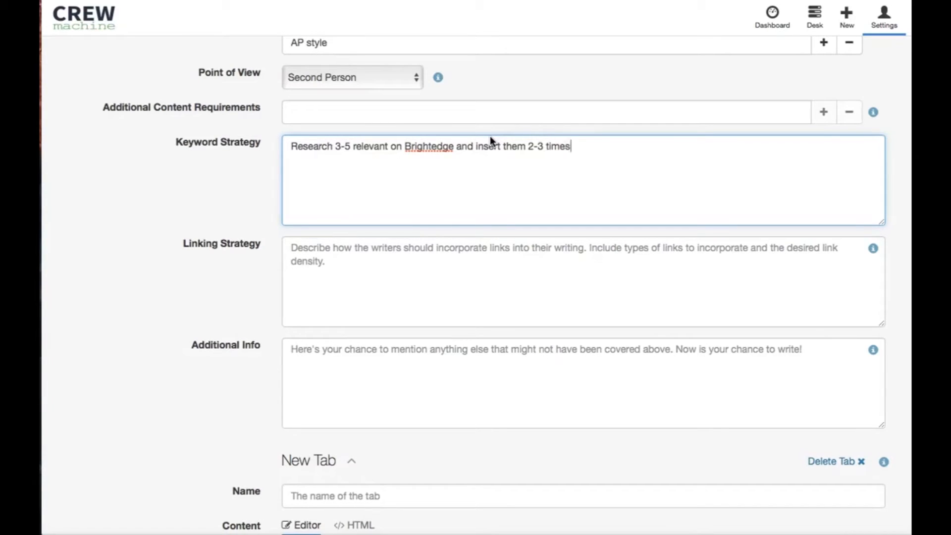
type(" each.")
left_click(448, 176)
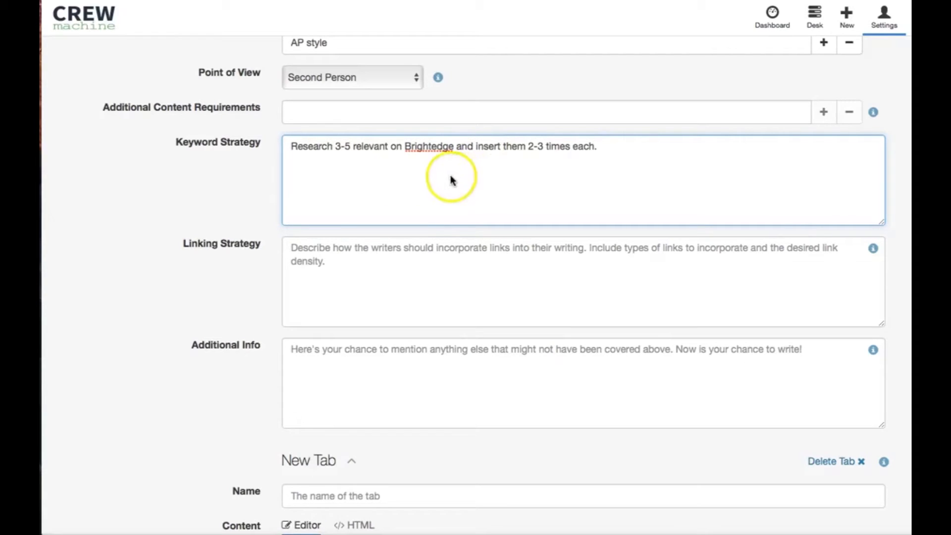
scroll(445, 178, "down", 1)
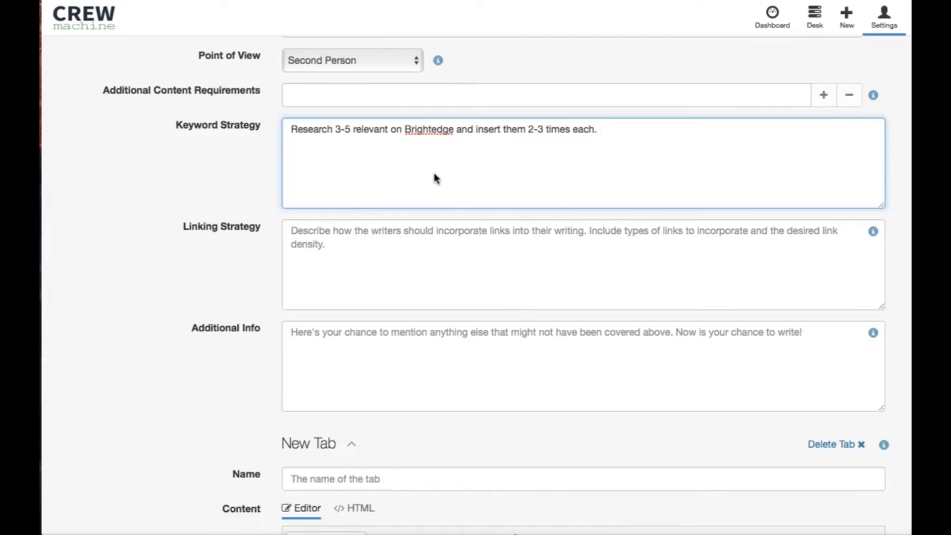
left_click(356, 230)
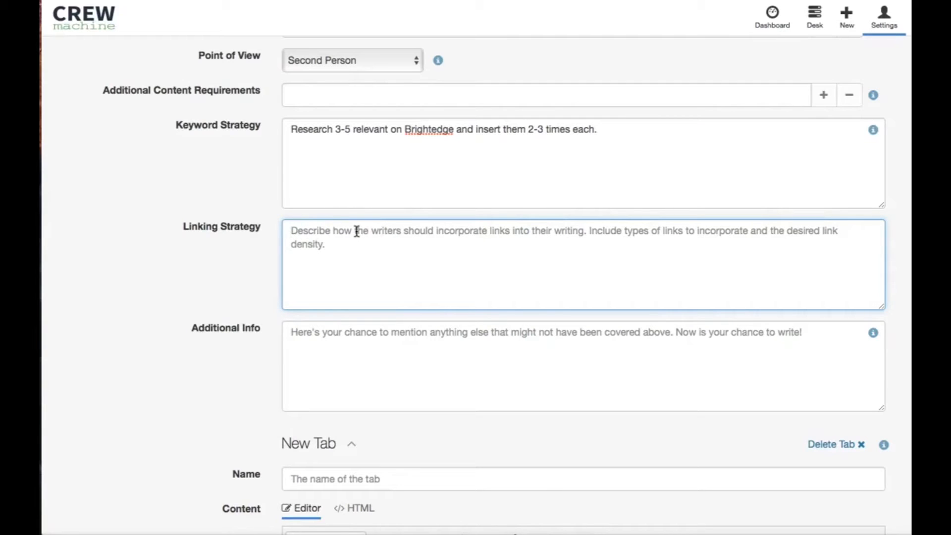
type("No link")
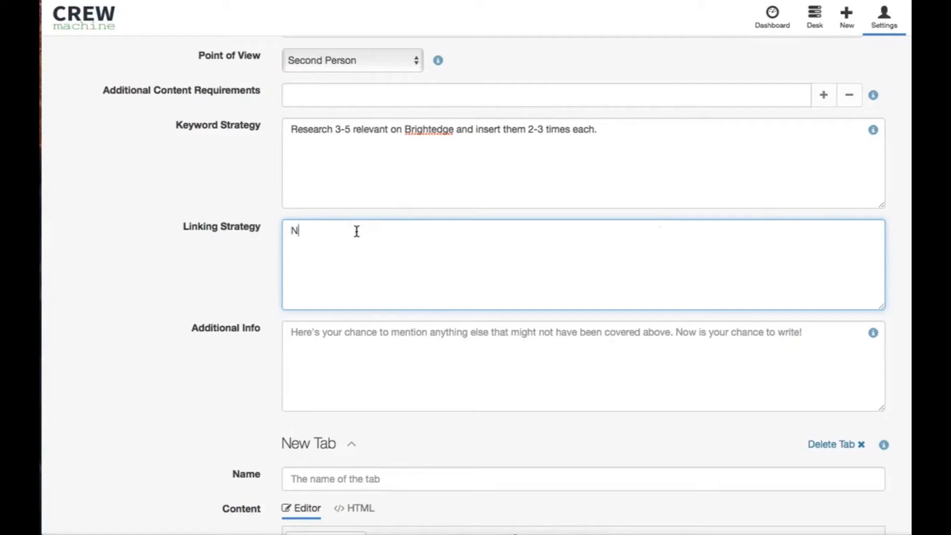
key("BackSpace")
key("BackSpace")
key("BackSpace")
key("BackSpace")
key("BackSpace")
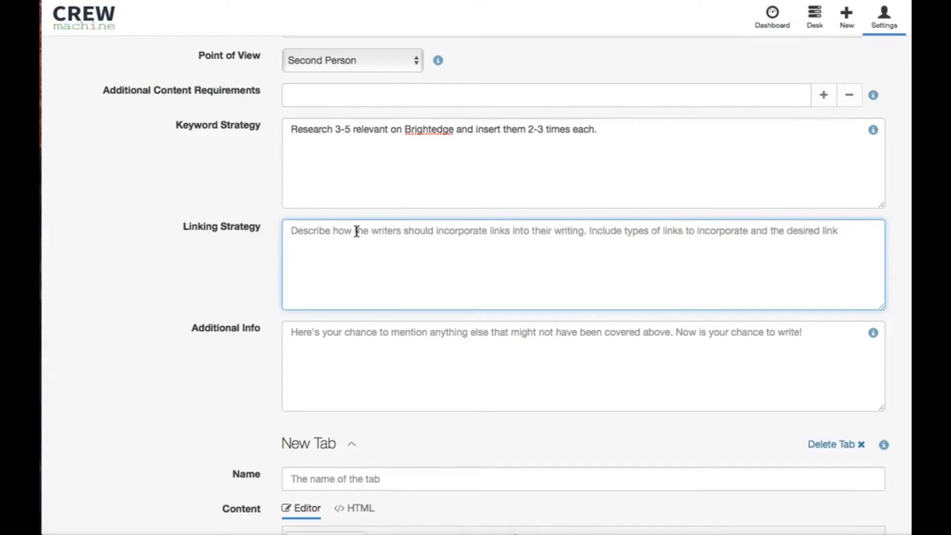
Step: Begin the linking strategy with the sentence "Link to relevant on-site content."
type("Link to rel")
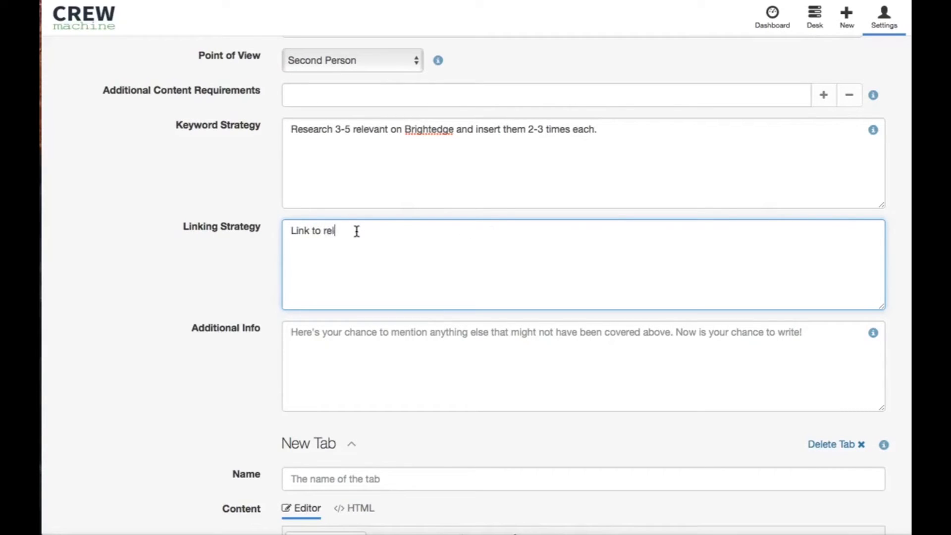
type("evants o")
key("BackSpace")
key("BackSpace")
key("BackSpace")
type("on s")
key("BackSpace")
key("BackSpace")
type("-site content. Set target to open in a new ")
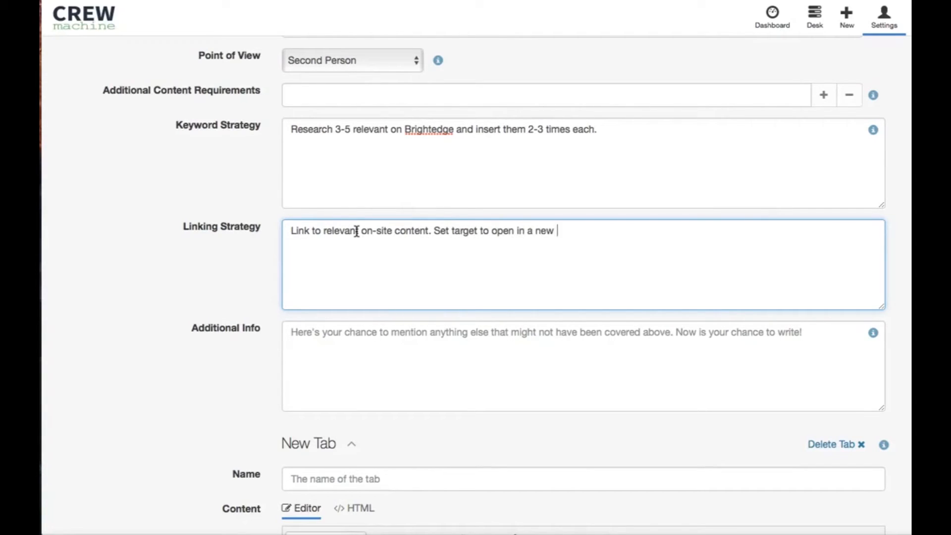
type("window and make sure the title")
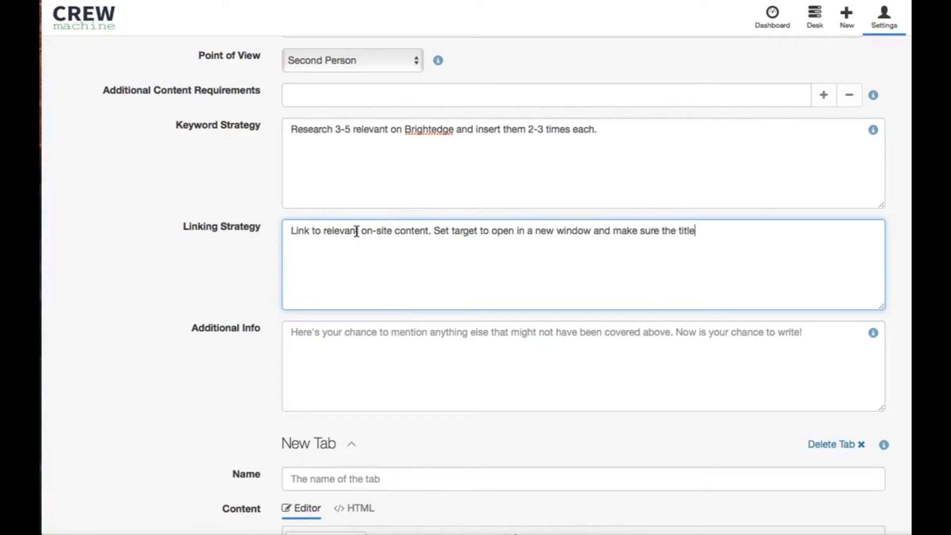
type(" is a copy and p")
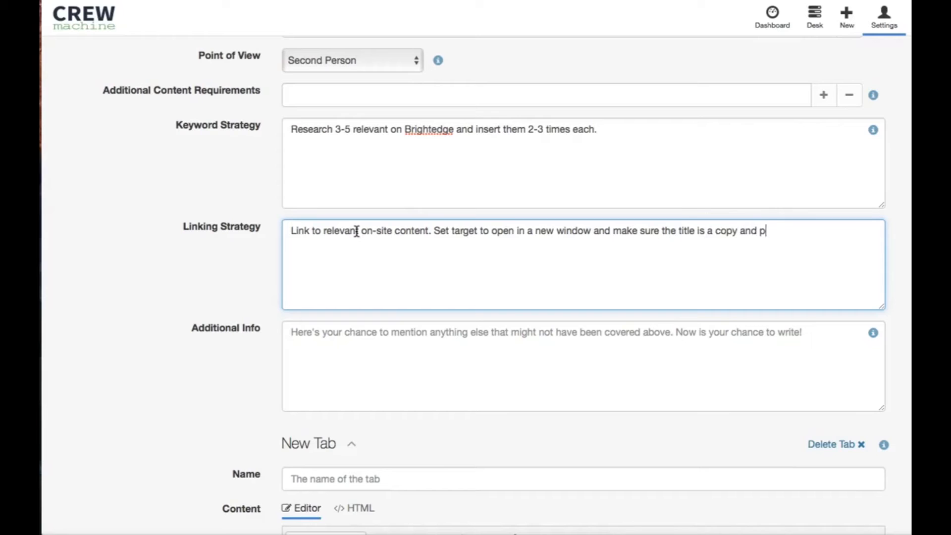
type("aste of the linked")
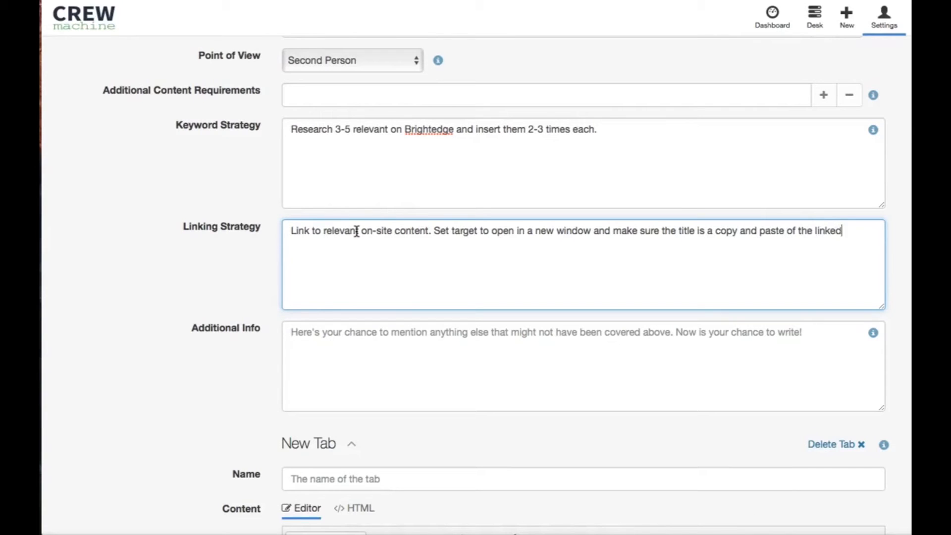
type(" text.")
Step: Name the brief's new tab "Supporting Documentation", leaving the additional info empty
scroll(234, 233, "down", 3)
scroll(232, 229, "down", 1)
left_click(424, 216)
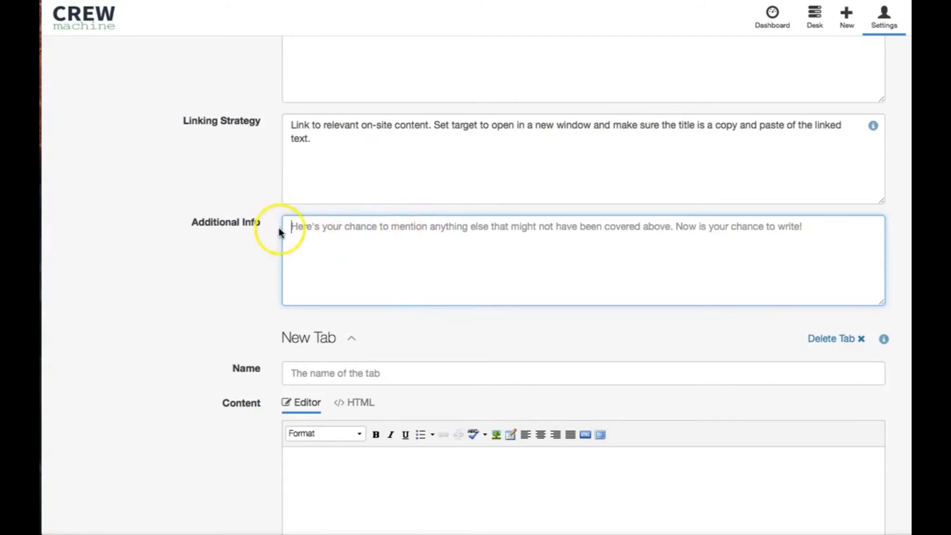
scroll(233, 237, "down", 5)
scroll(231, 236, "down", 2)
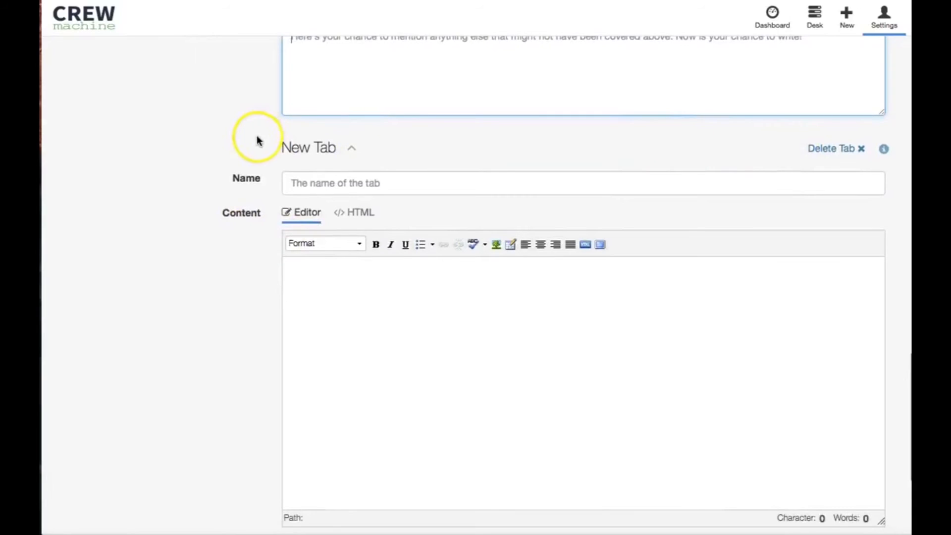
scroll(183, 148, "down", 1)
scroll(182, 146, "down", 2)
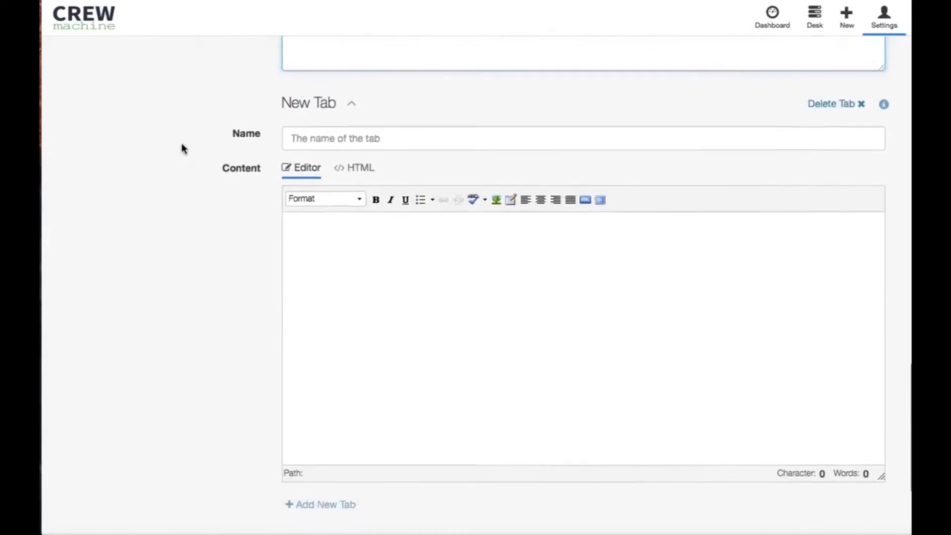
left_click(408, 255)
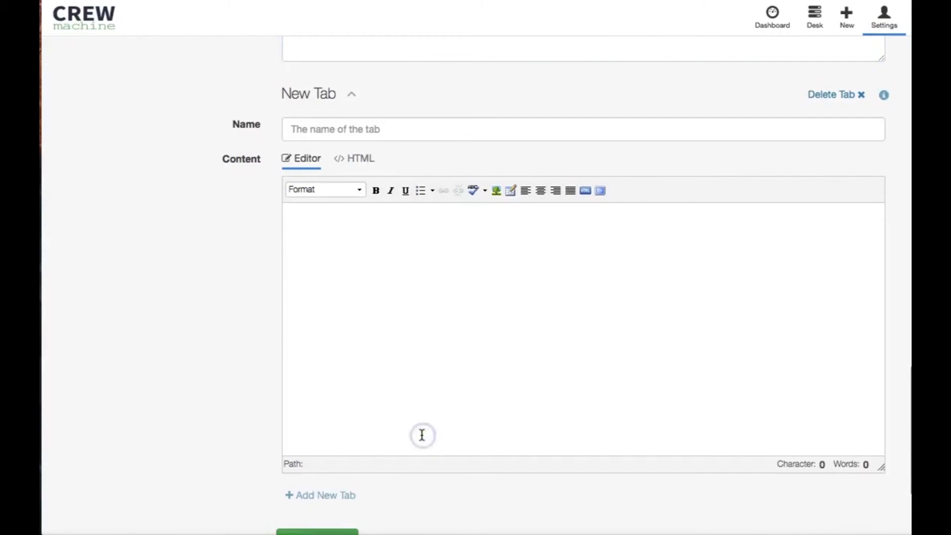
left_click(341, 127)
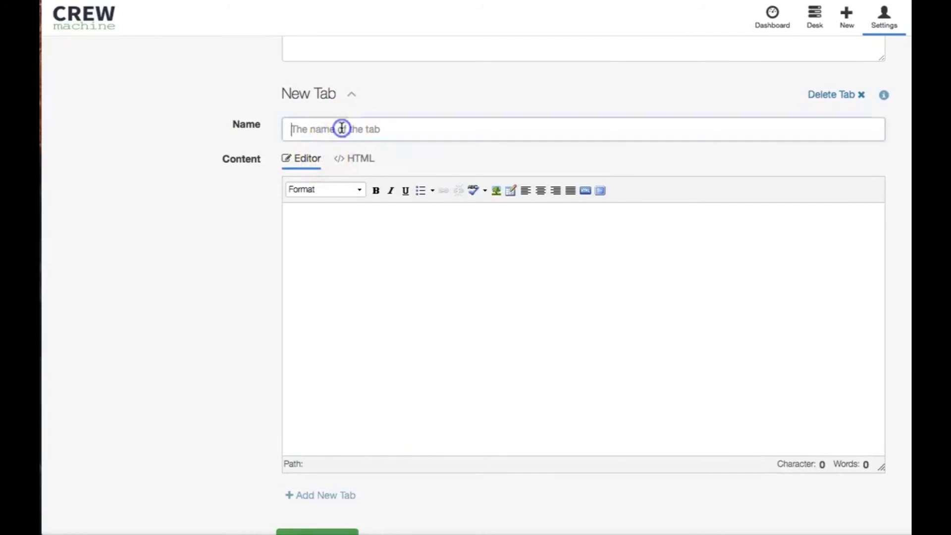
type("New")
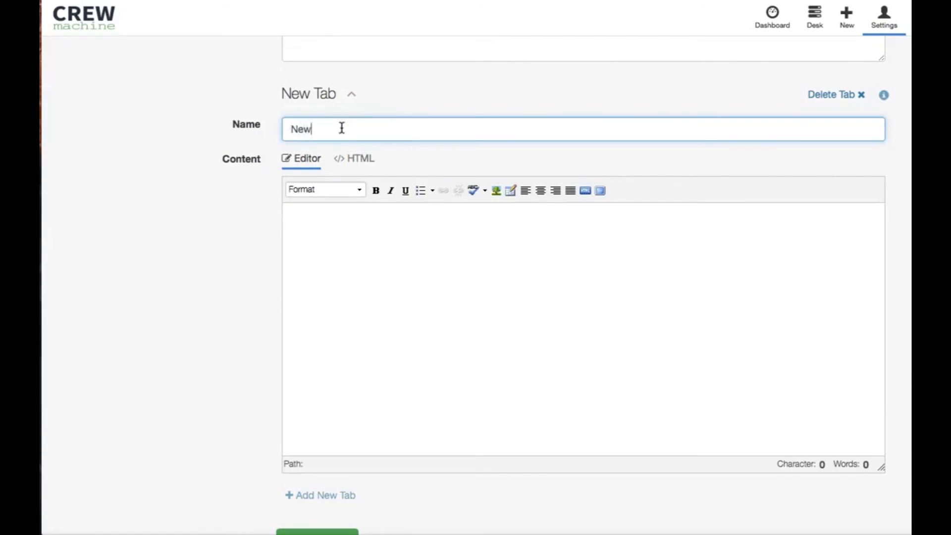
key("BackSpace")
type("supporting Documentation")
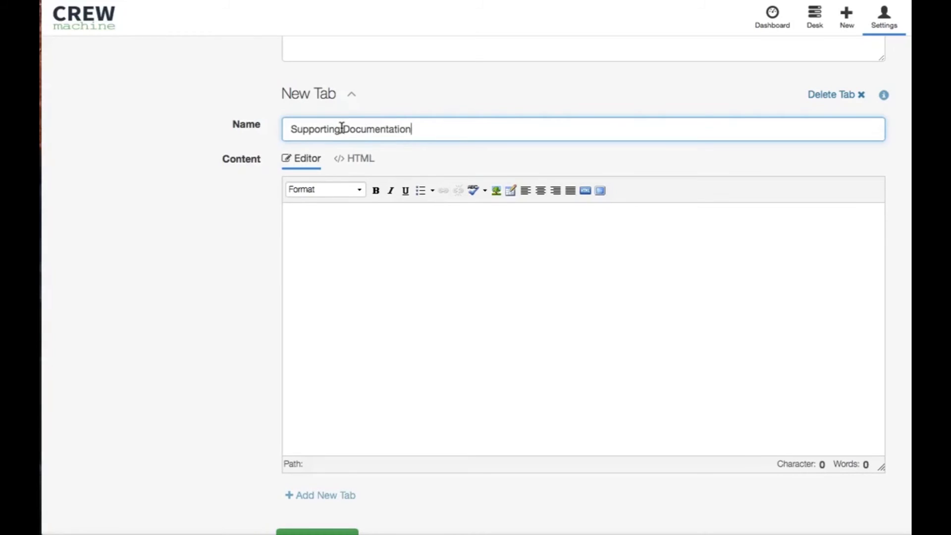
Step: Enter "Type in directly" as the Supporting Documentation content and show it in HTML view
scroll(340, 128, "up", 1)
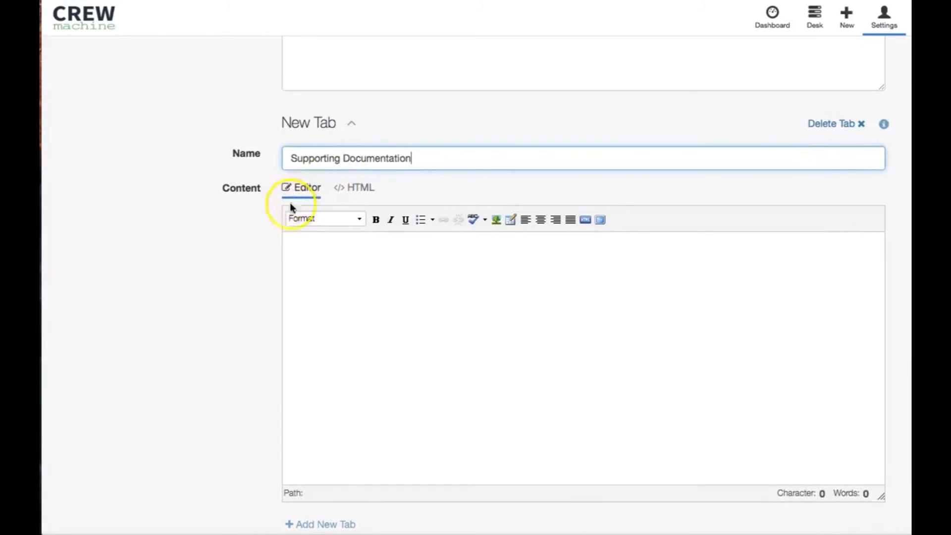
left_click(319, 241)
type("Type in directly")
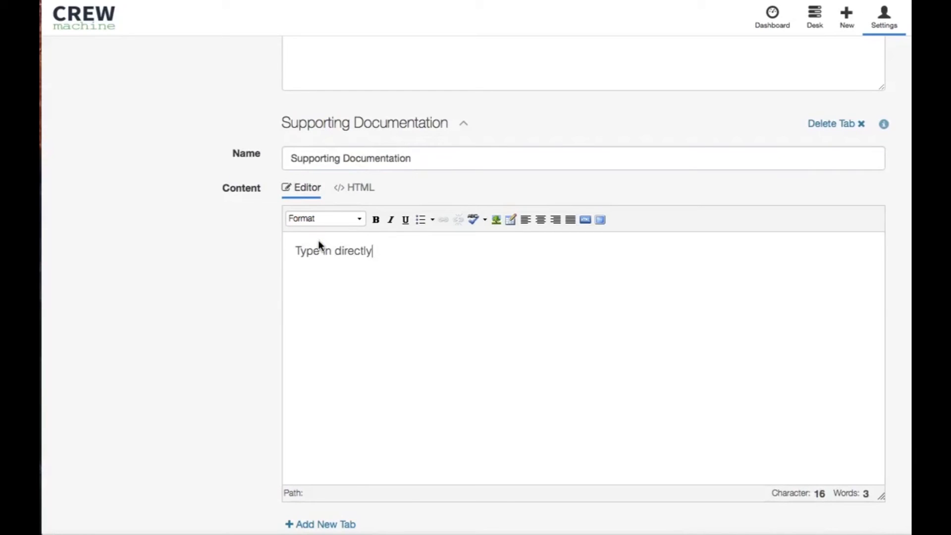
left_click(365, 186)
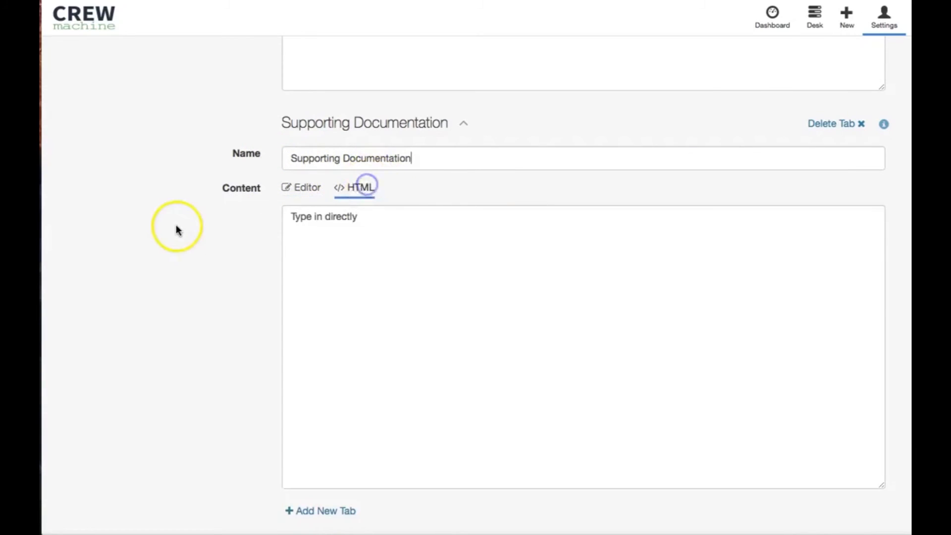
Step: Create the finished brief and dismiss the message to return to the list of creative briefs
scroll(178, 228, "down", 3)
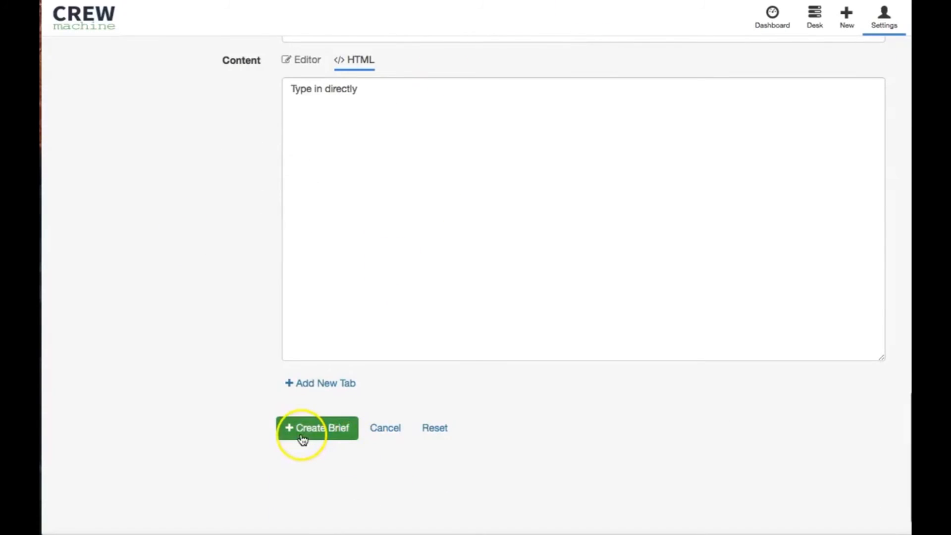
left_click(302, 439)
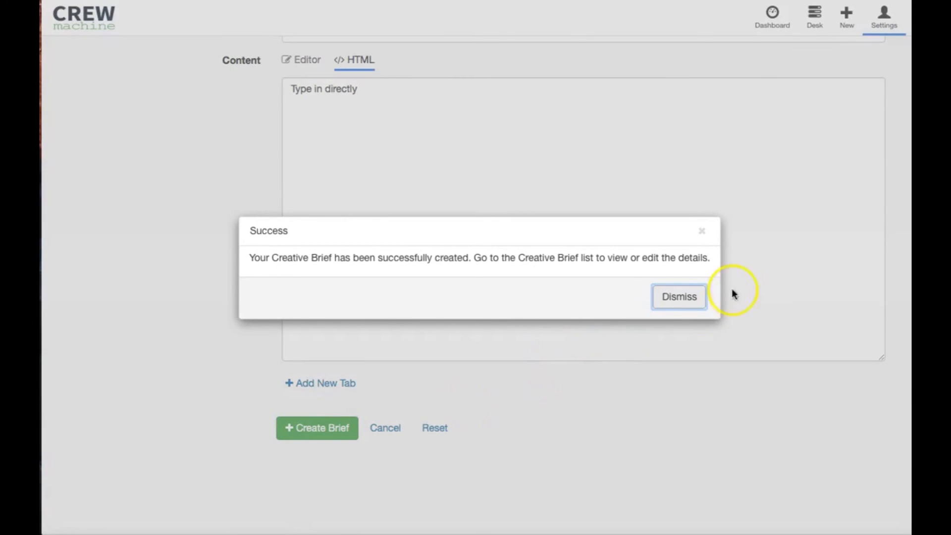
left_click(681, 303)
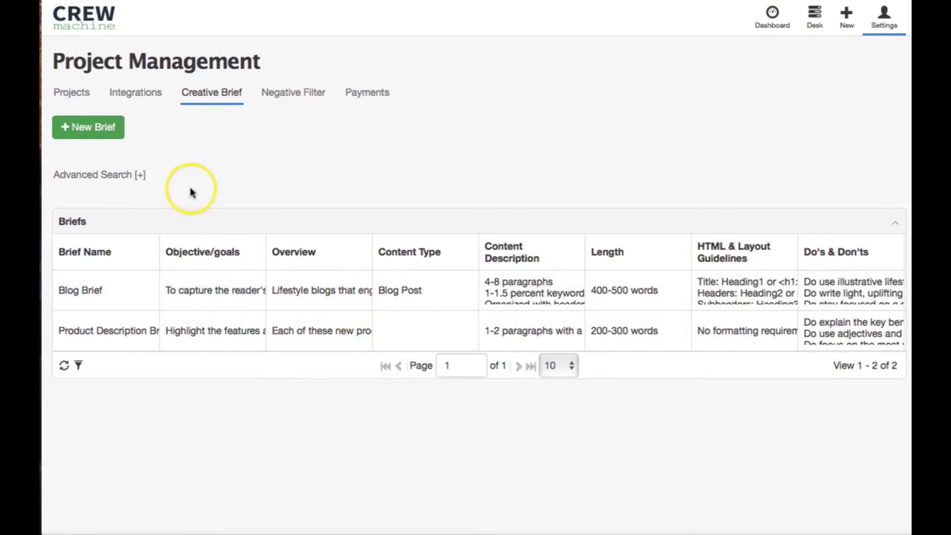
Step: Select the Pampers Baby Dry Diapers item on the desk and open it for updating
left_click(812, 22)
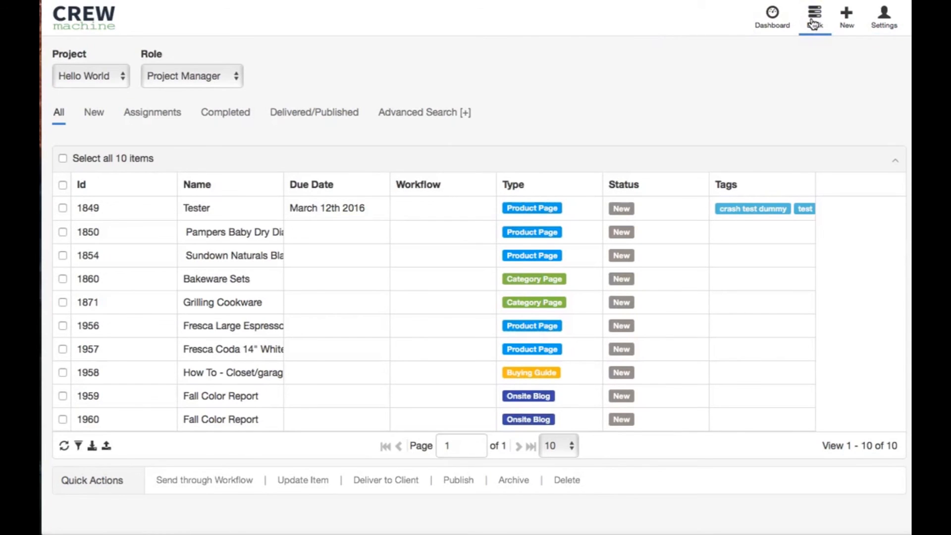
left_click(243, 234)
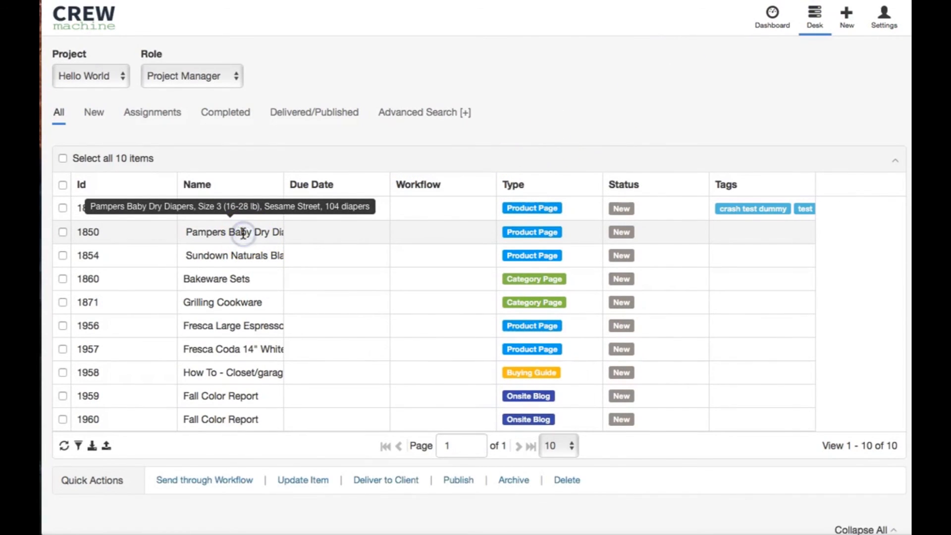
left_click(314, 390)
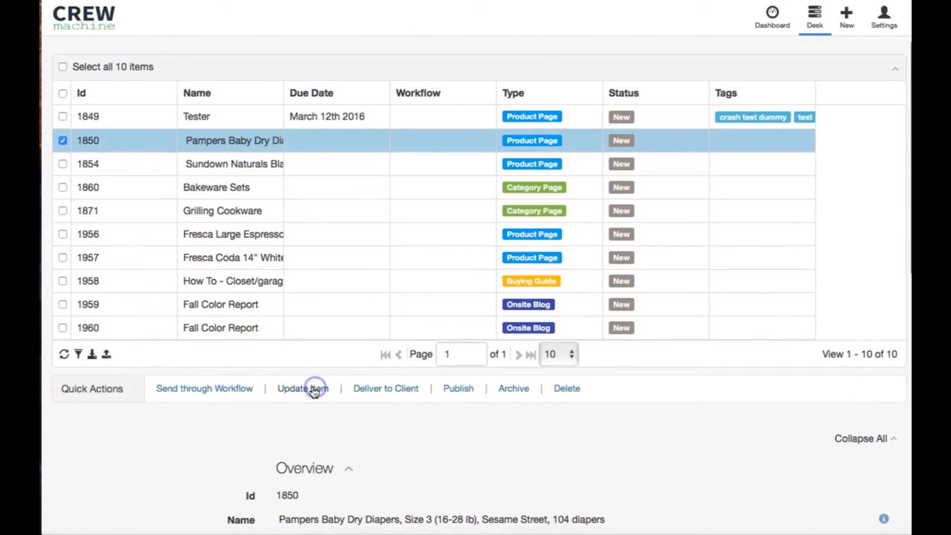
Step: Assign "Product Description Brief" as the item's creative brief and save the update
scroll(265, 388, "down", 10)
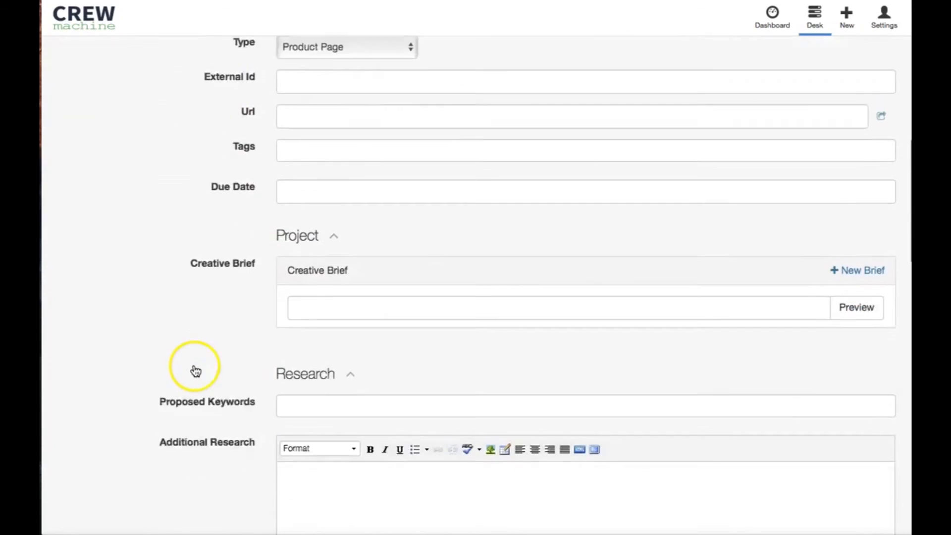
left_click(782, 218)
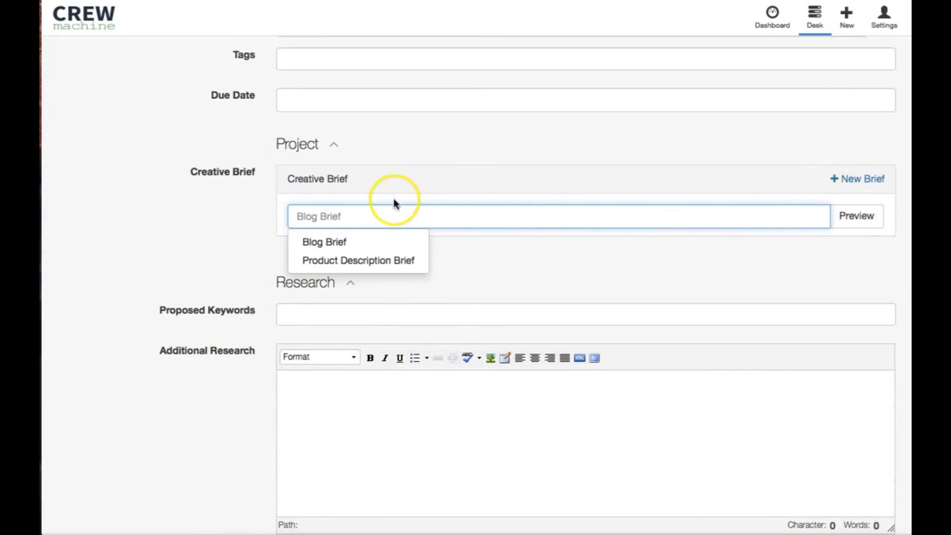
scroll(395, 213, "down", 1)
scroll(396, 221, "down", 1)
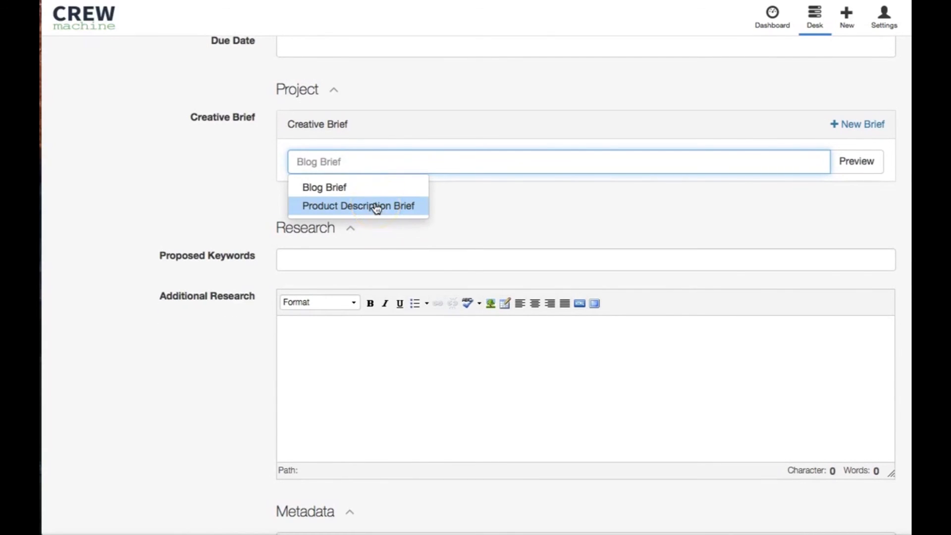
left_click(375, 206)
scroll(249, 206, "down", 20)
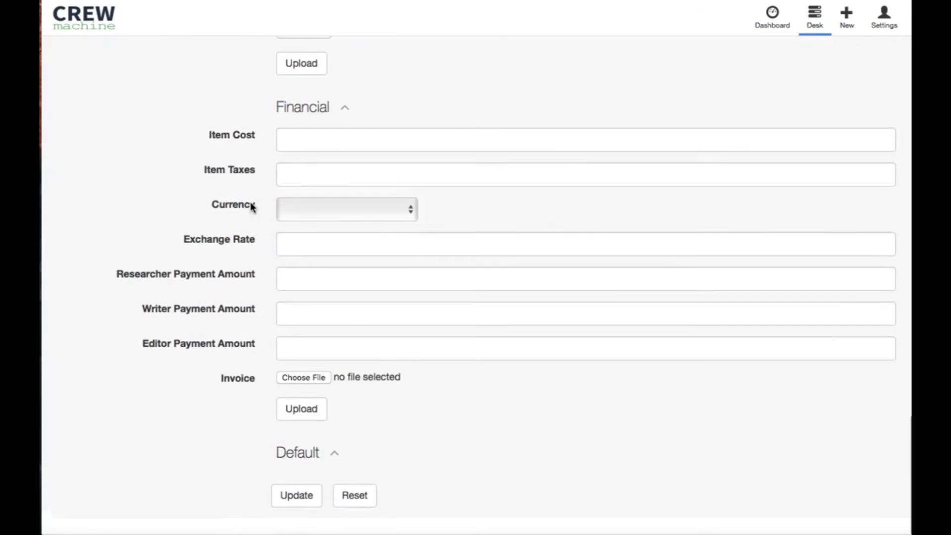
left_click(295, 513)
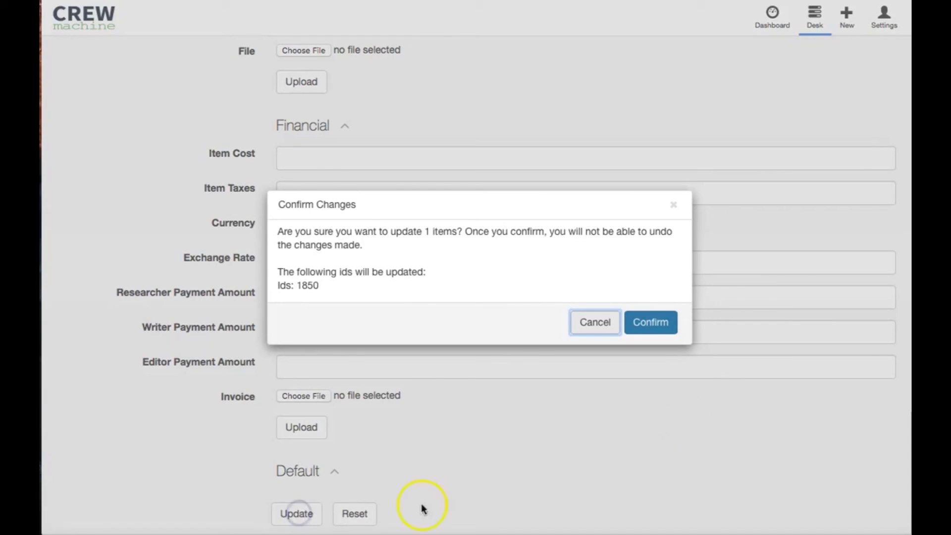
left_click(649, 322)
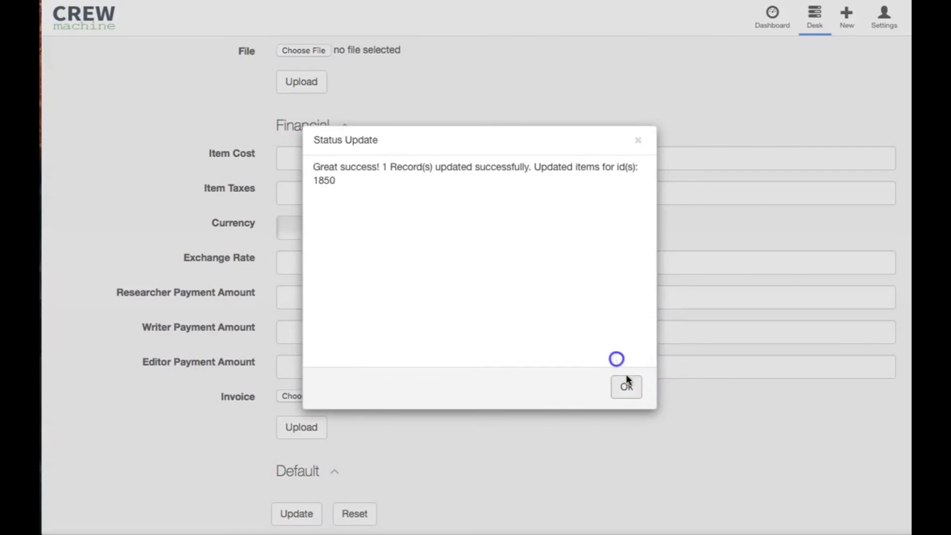
left_click(627, 389)
Step: Reopen the Pampers Baby Dry Diapers item and review its attached creative brief, Supporting Documentation and content
left_click(322, 229)
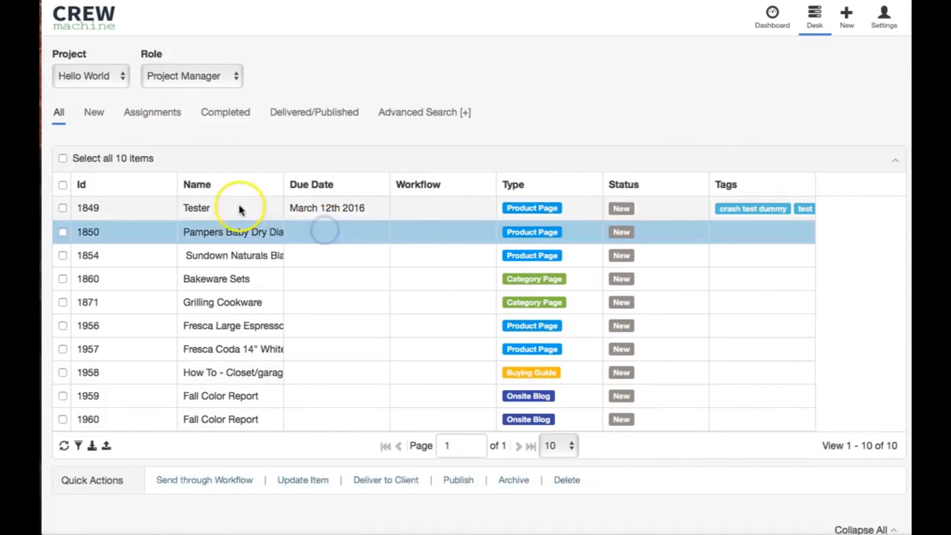
scroll(239, 204, "down", 5)
scroll(239, 204, "down", 10)
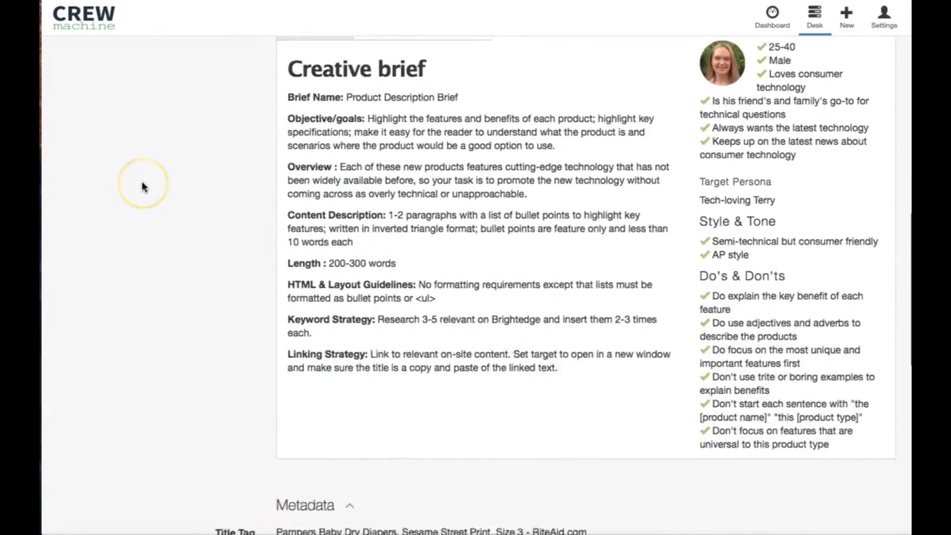
scroll(142, 183, "up", 2)
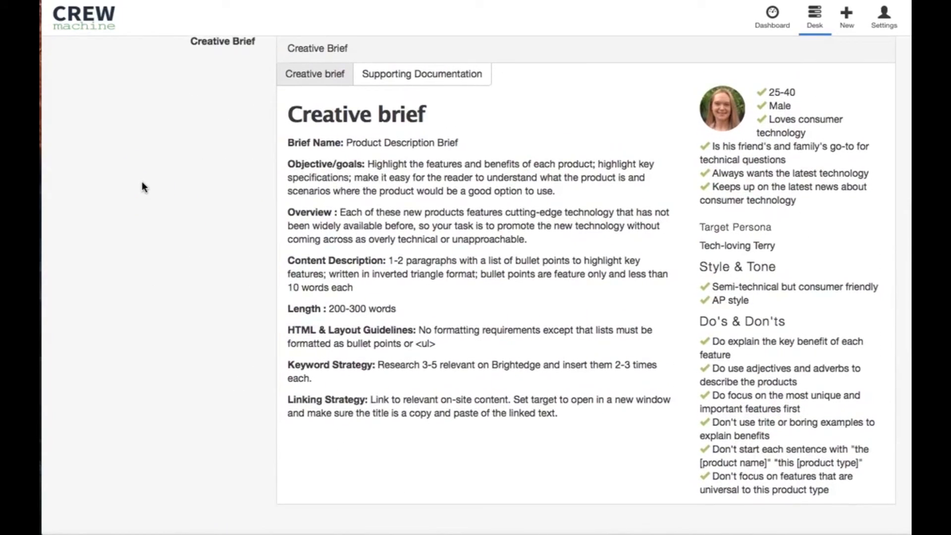
scroll(142, 183, "down", 3)
scroll(142, 183, "up", 3)
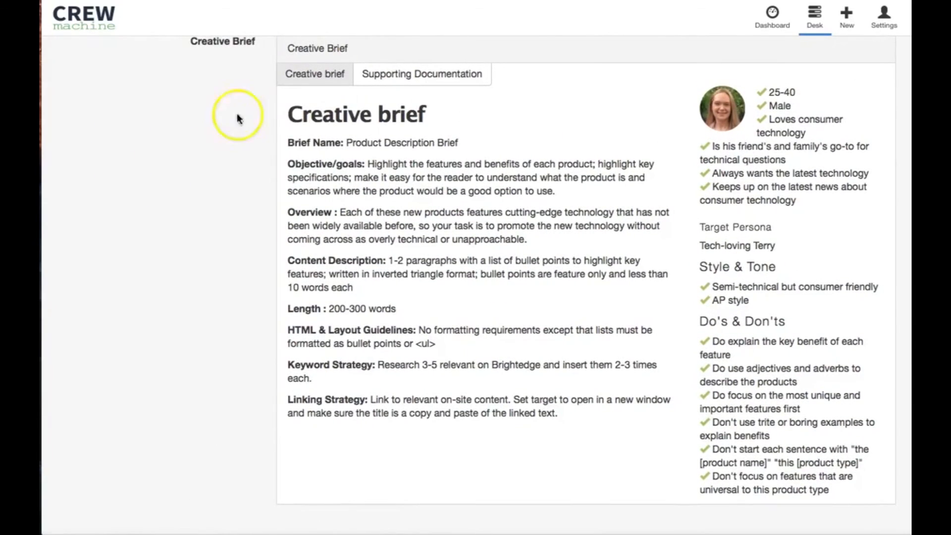
left_click(393, 72)
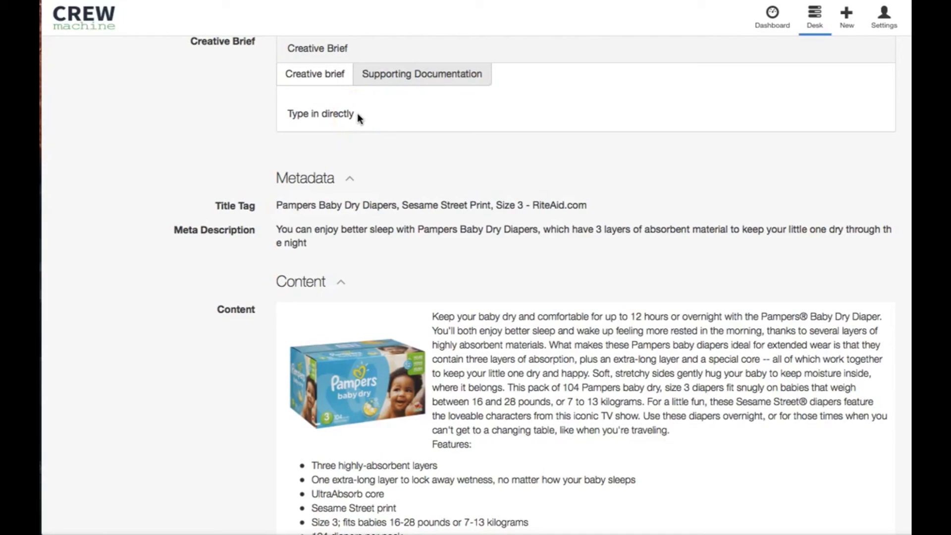
scroll(187, 223, "down", 5)
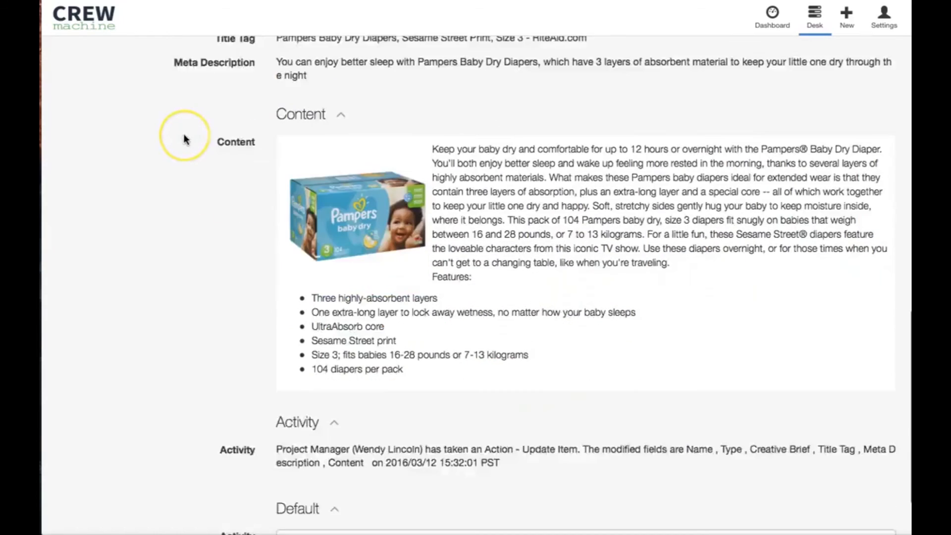